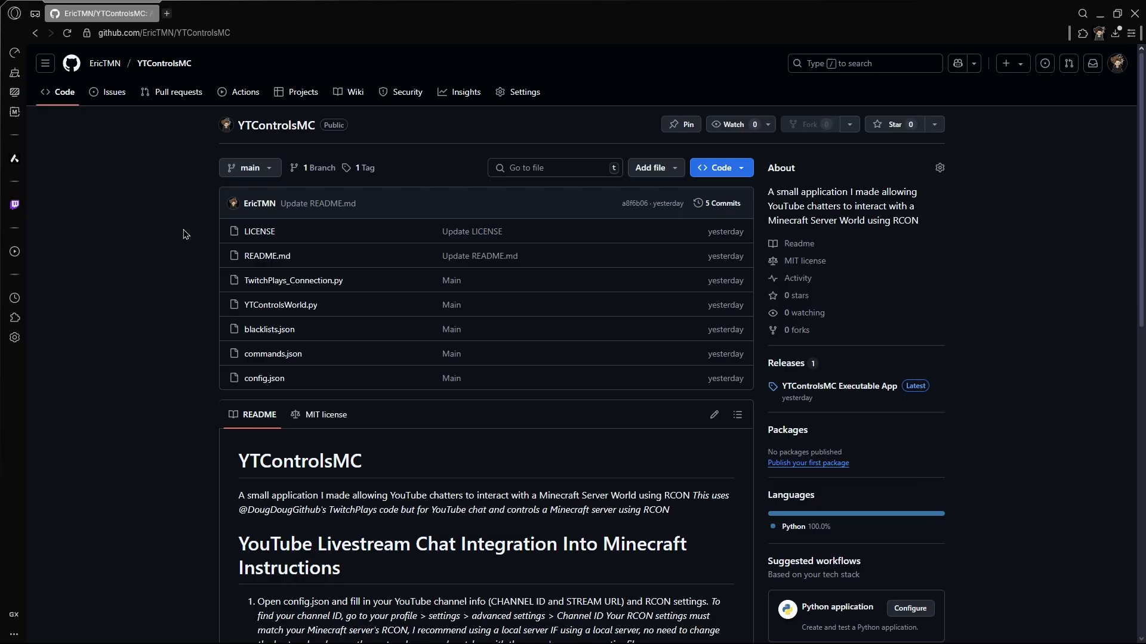
Open the v1.0.0 release on GitHub and download YouTubeControlsMCApp.zip
scroll(185, 275, "down", 1)
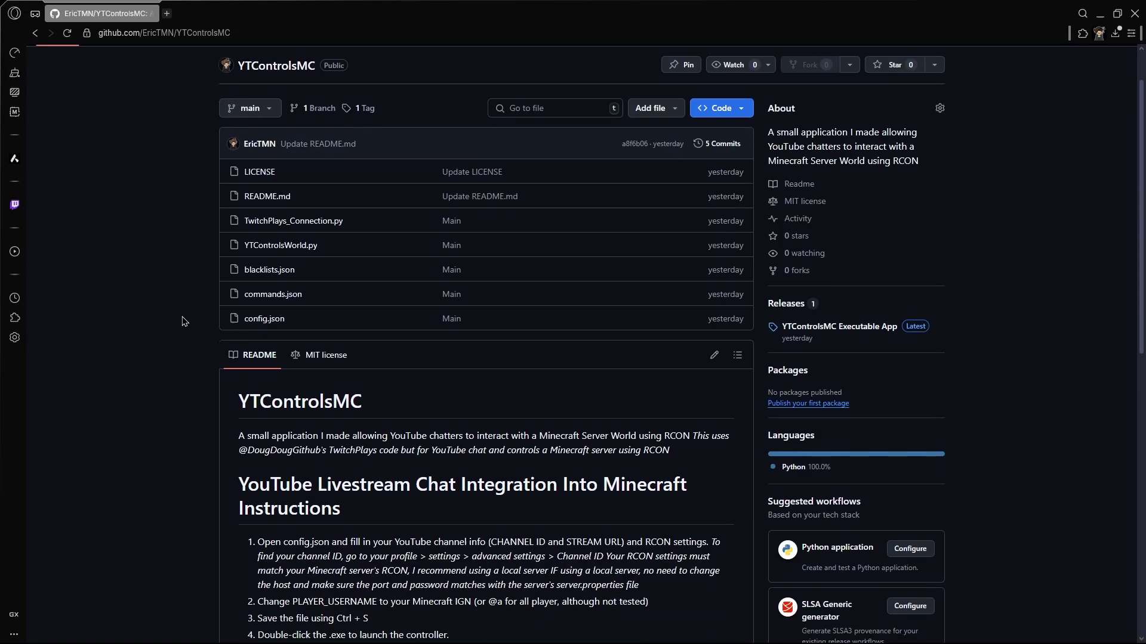
scroll(185, 321, "up", 1)
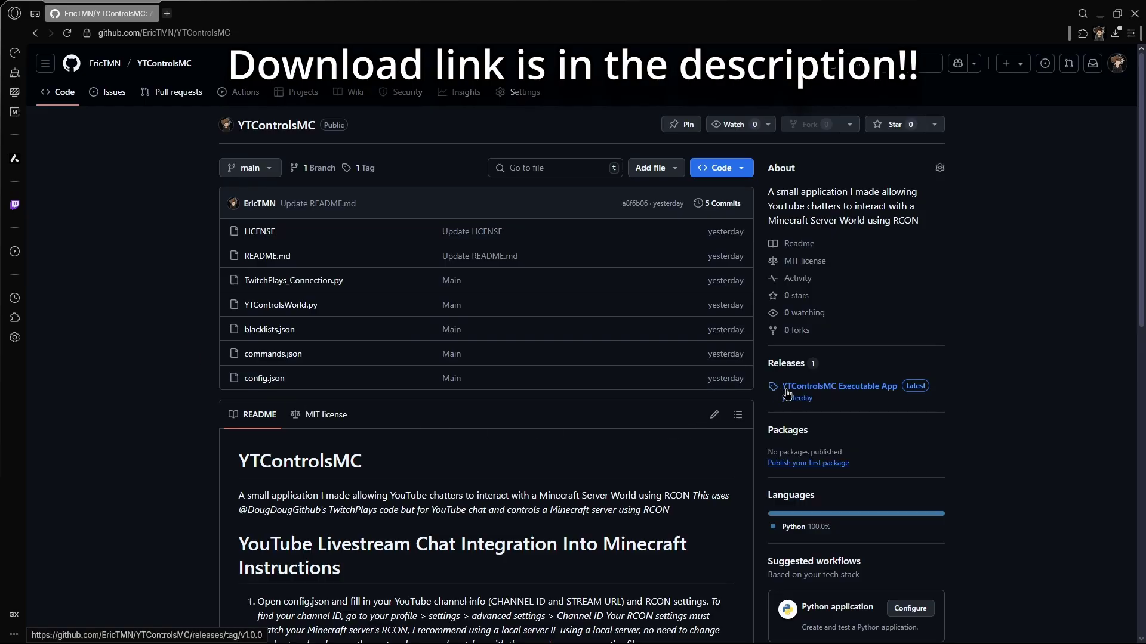
left_click(863, 393)
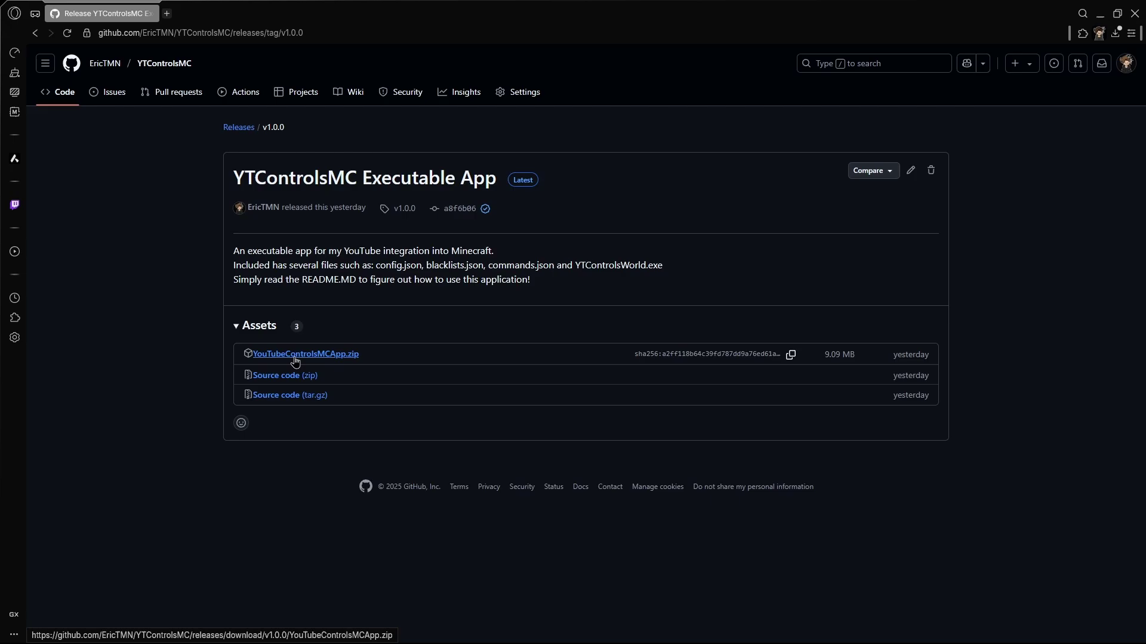
left_click(350, 358)
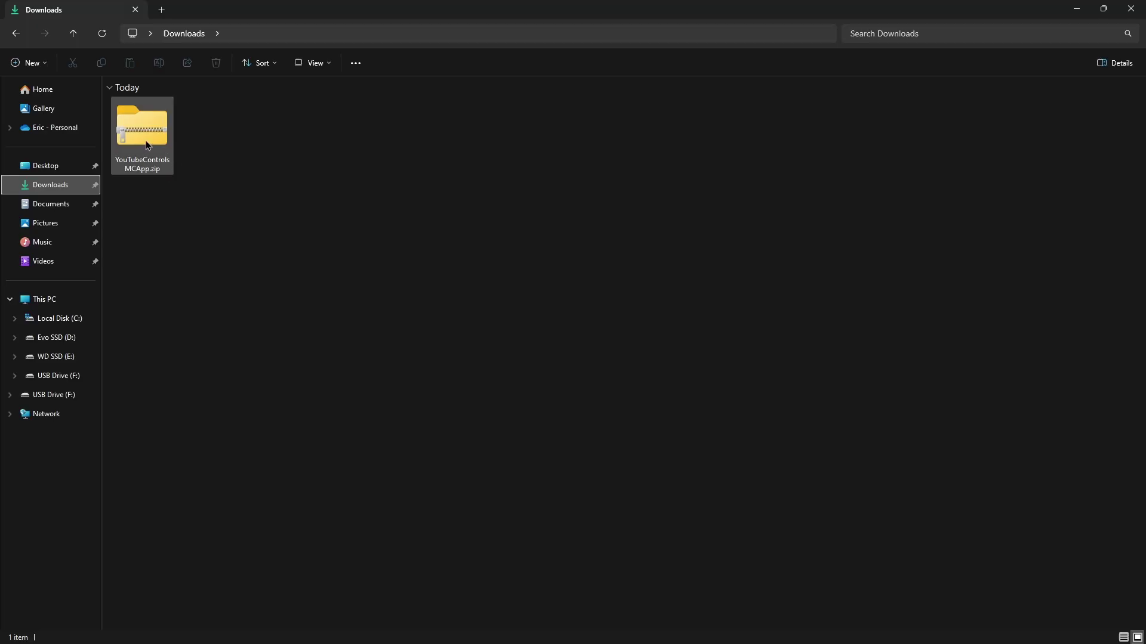
Extract the zip into a YouTubeControlsMCApp folder in Downloads and open that folder
right_click(144, 142)
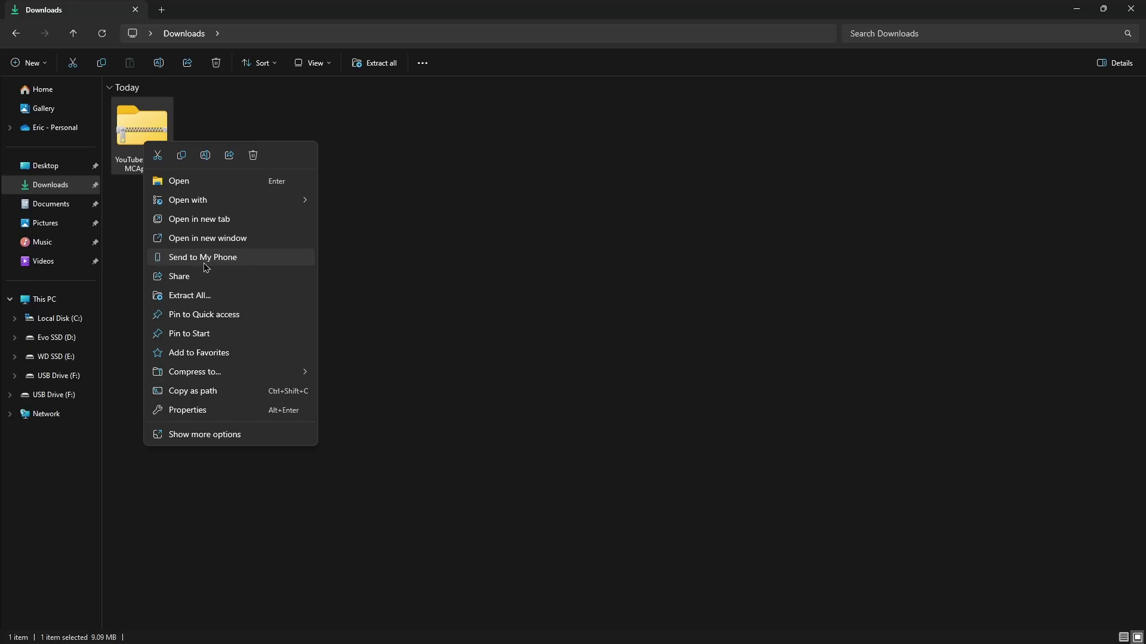
left_click(191, 295)
left_click(685, 439)
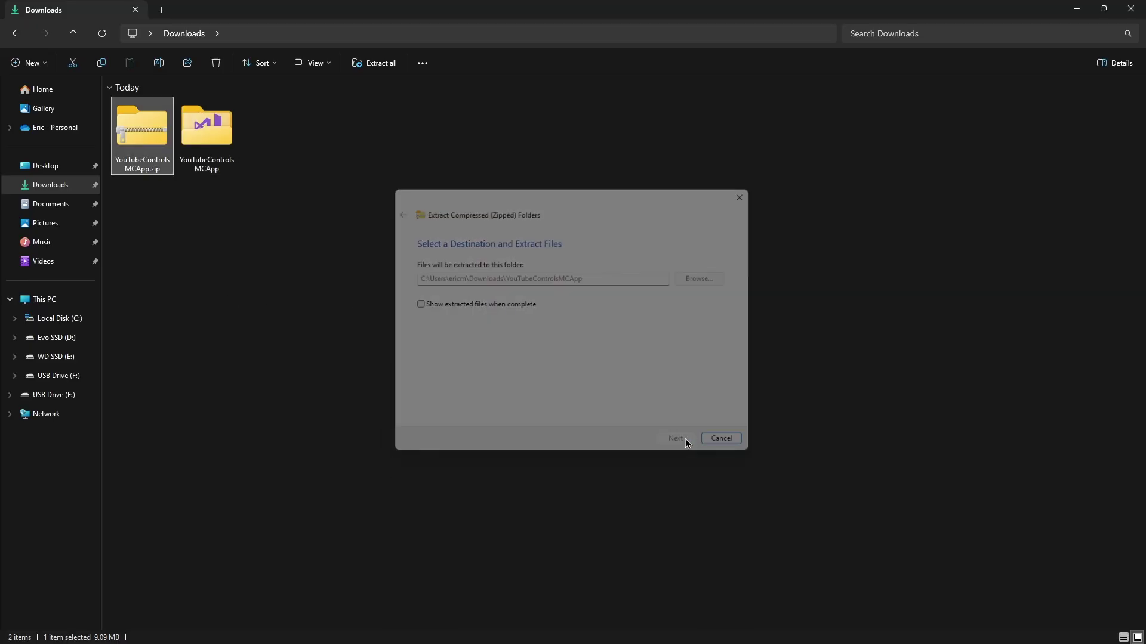
double_click(206, 128)
Look over the five extracted files and open config.json in Visual Studio
left_click_drag(194, 245, 182, 114)
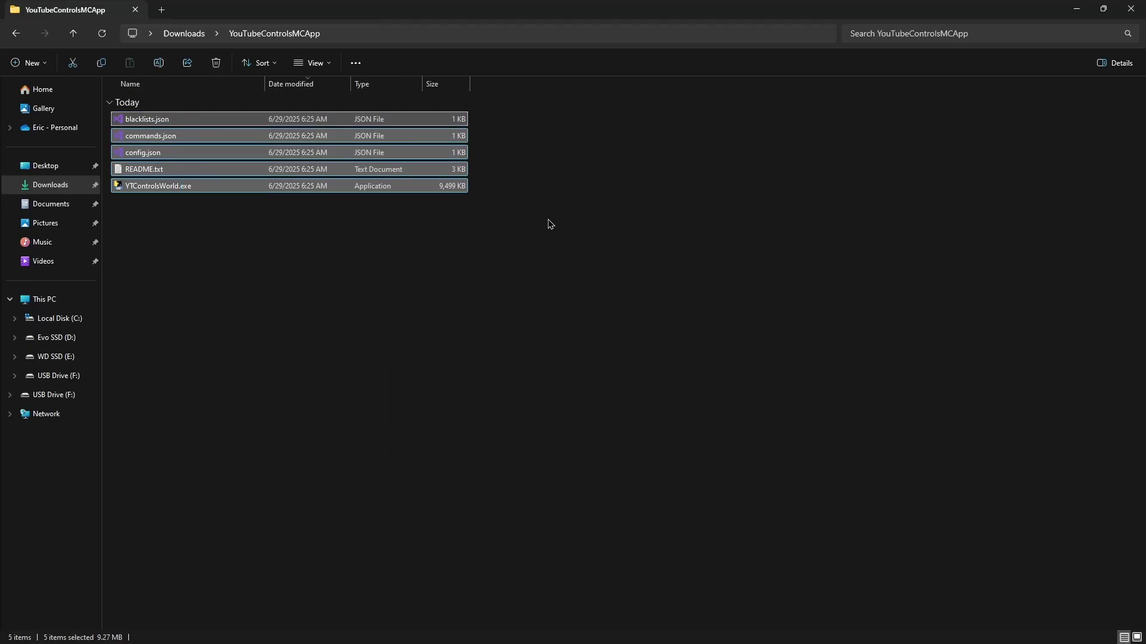
left_click_drag(411, 160, 475, 116)
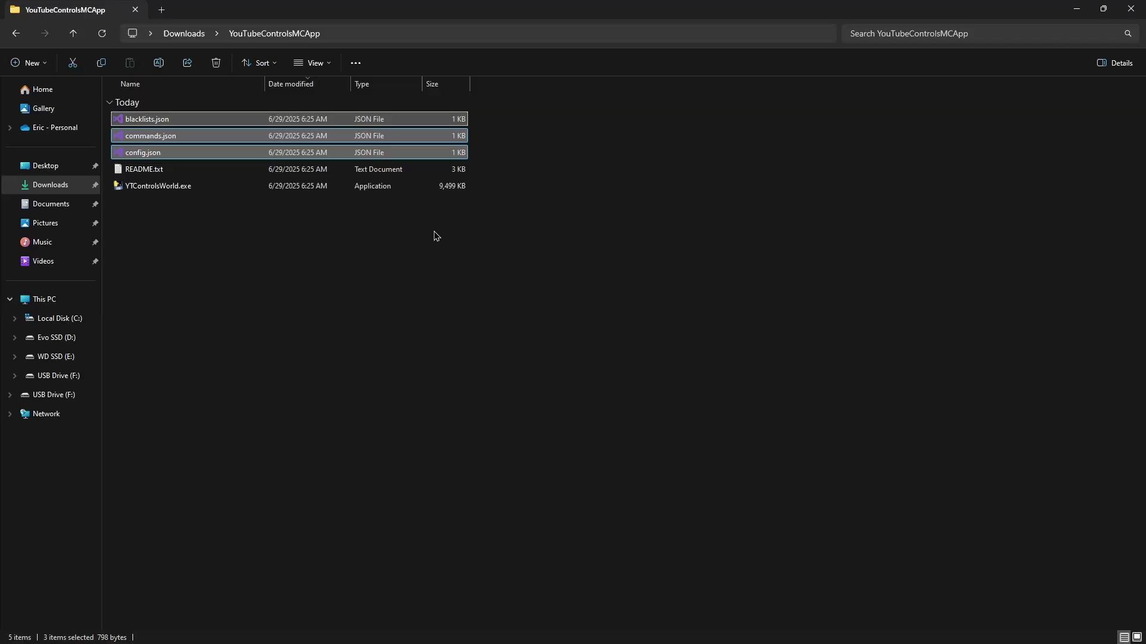
left_click(435, 233)
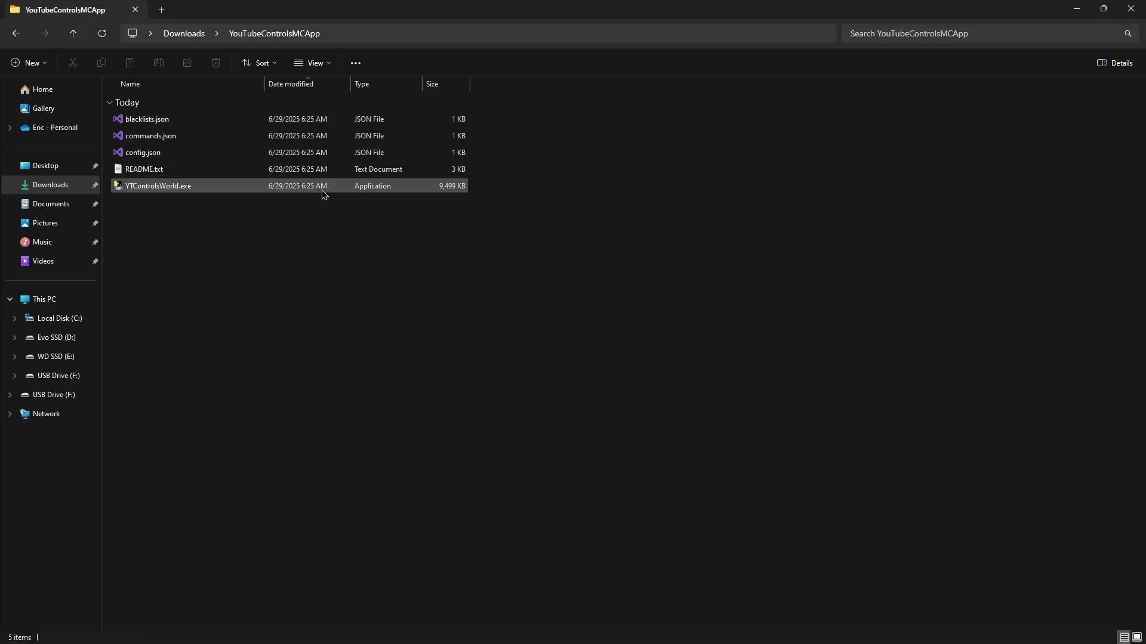
left_click_drag(484, 155, 316, 117)
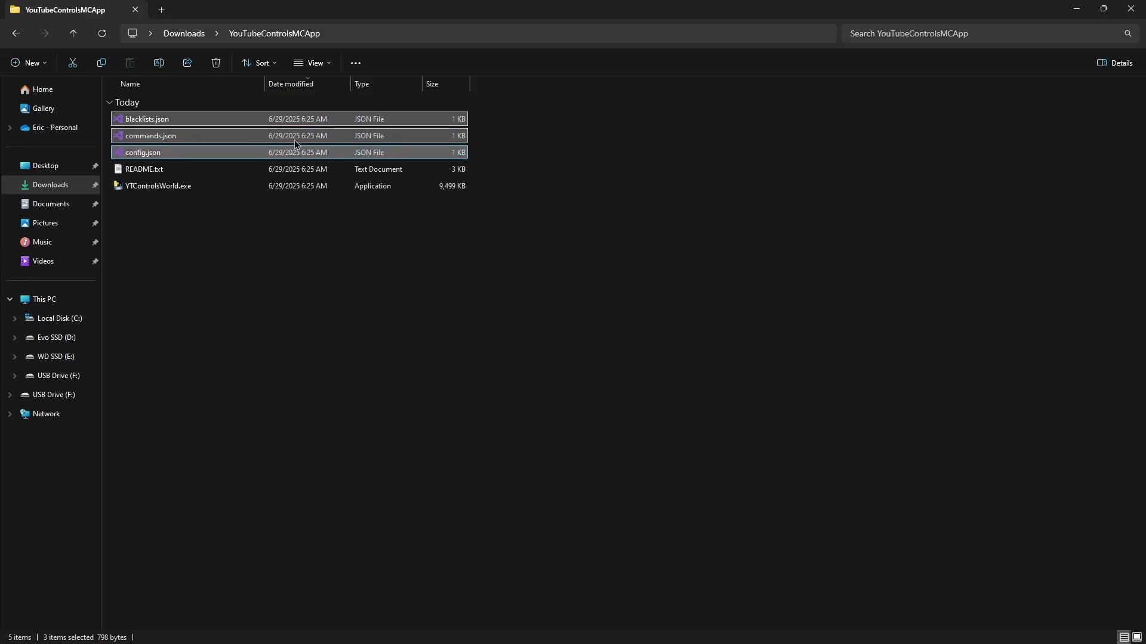
left_click(358, 144)
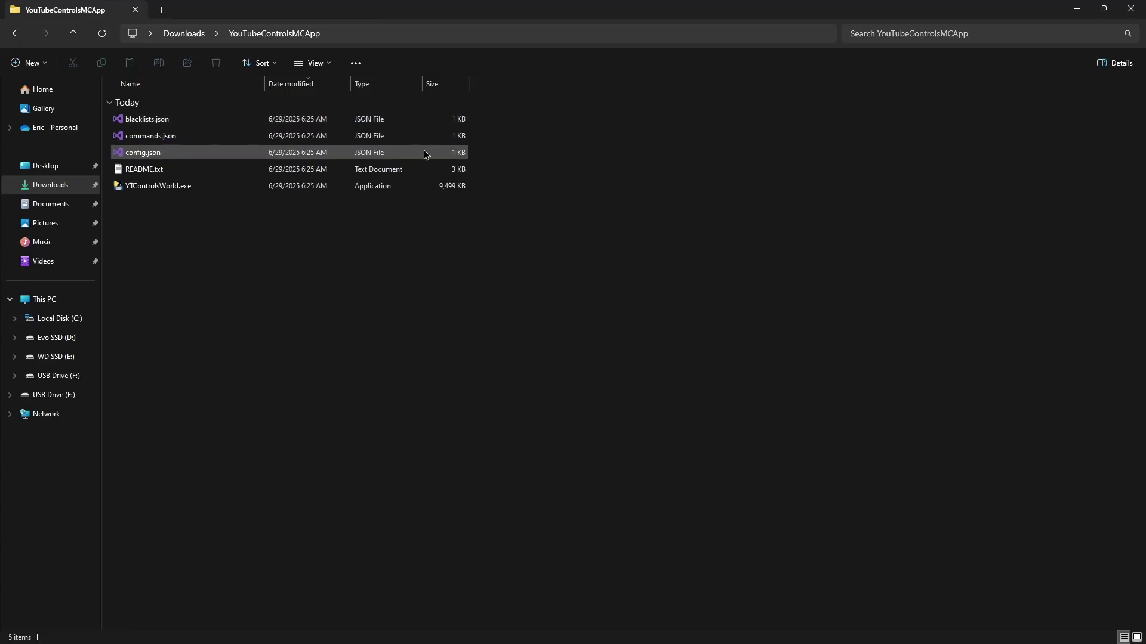
double_click(424, 154)
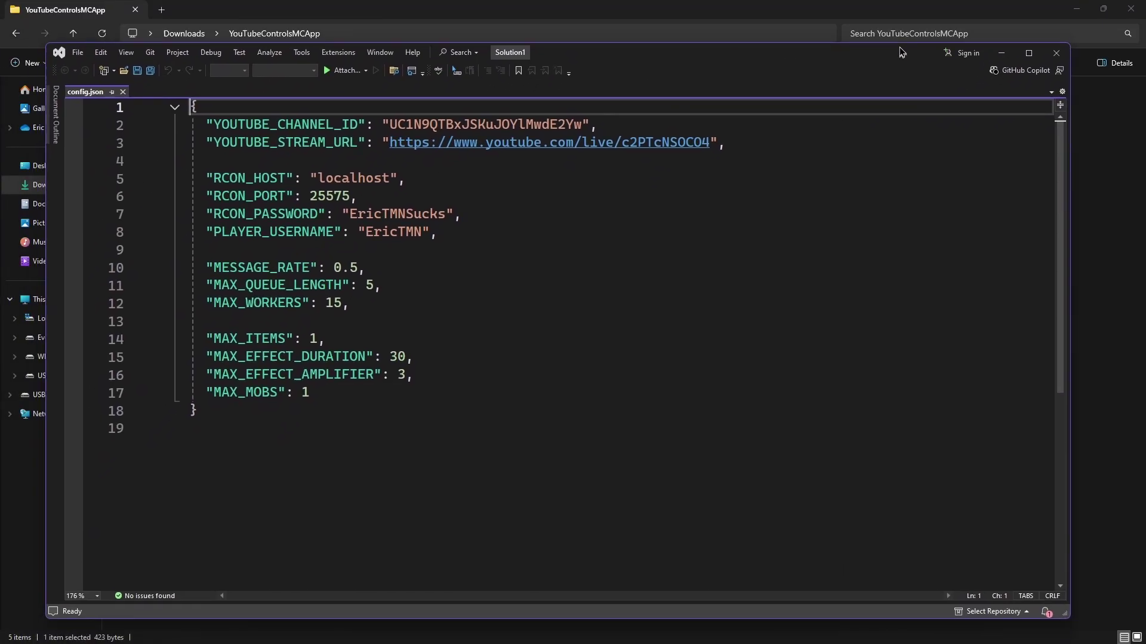
Maximize Visual Studio and place the cursor on the YOUTUBE_CHANNEL_ID line of config.json
double_click(826, 23)
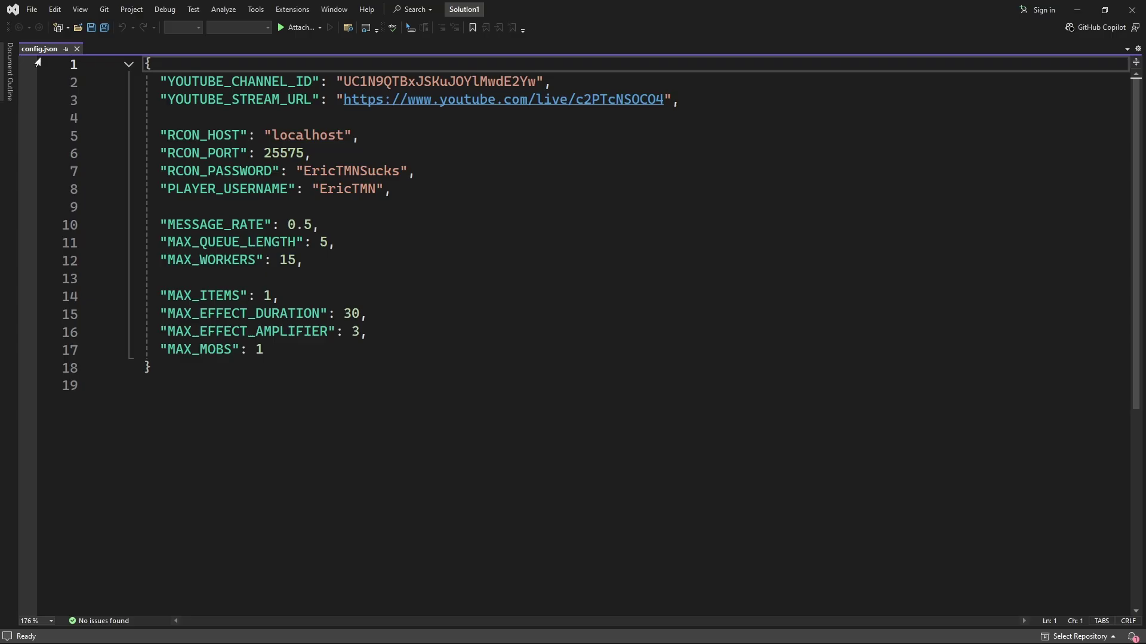
left_click_drag(161, 85, 313, 83)
left_click(324, 82)
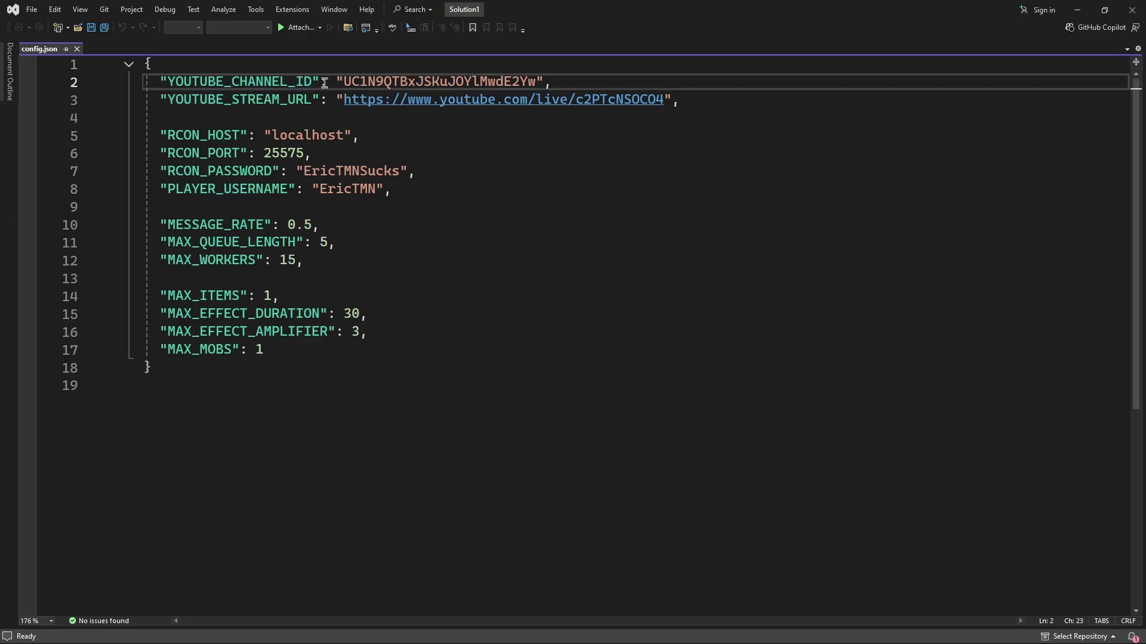
Copy the channel ID from the YouTube channel's About details using Share channel
key("alt+Tab")
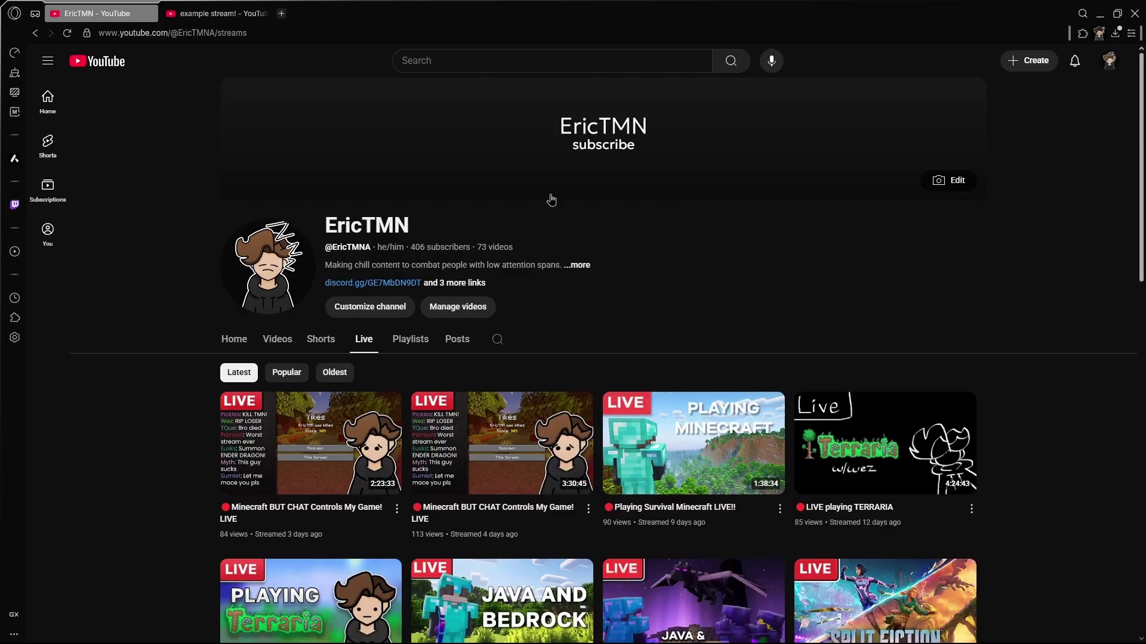
left_click(578, 265)
left_click(533, 542)
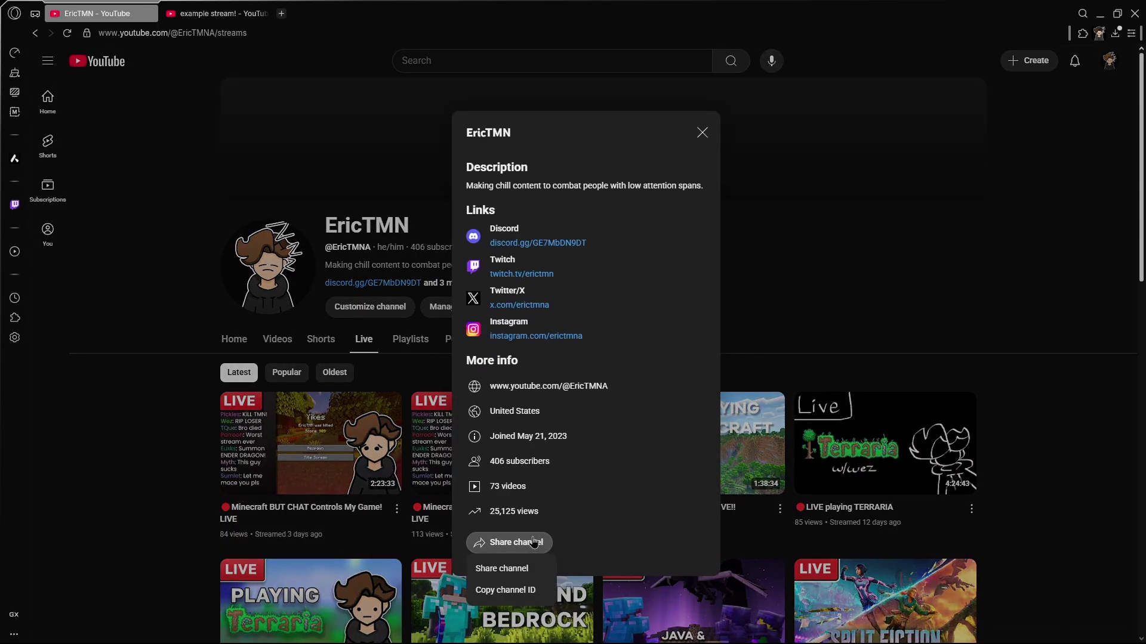
left_click(513, 590)
left_click_drag(535, 7, 482, 49)
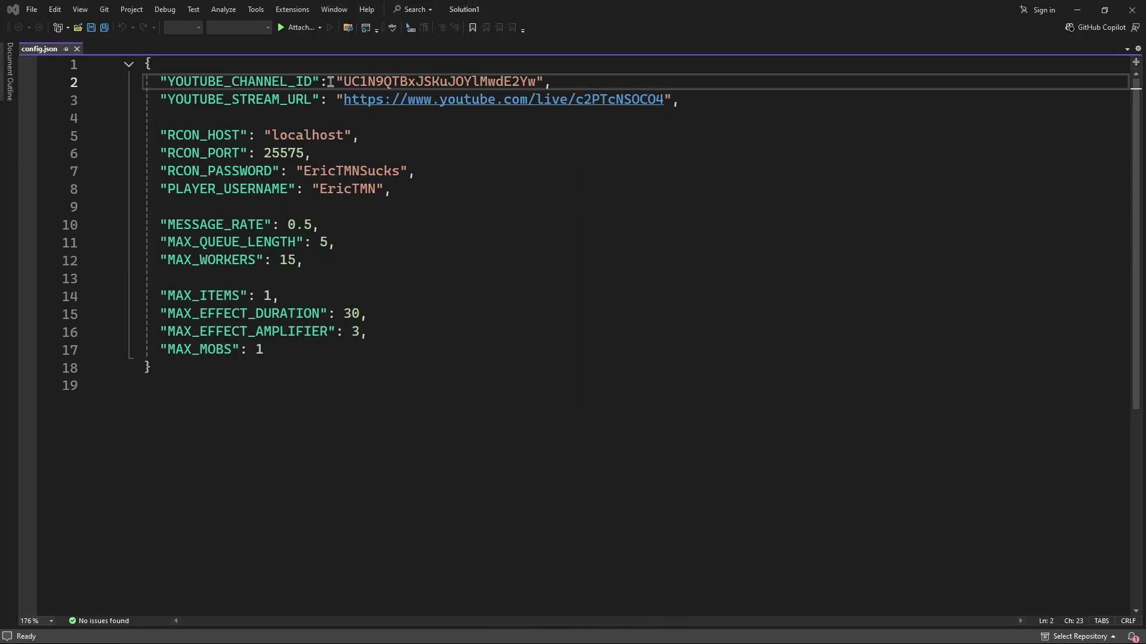
Put the copied channel ID into YOUTUBE_CHANNEL_ID and save config.json
left_click_drag(344, 82, 533, 82)
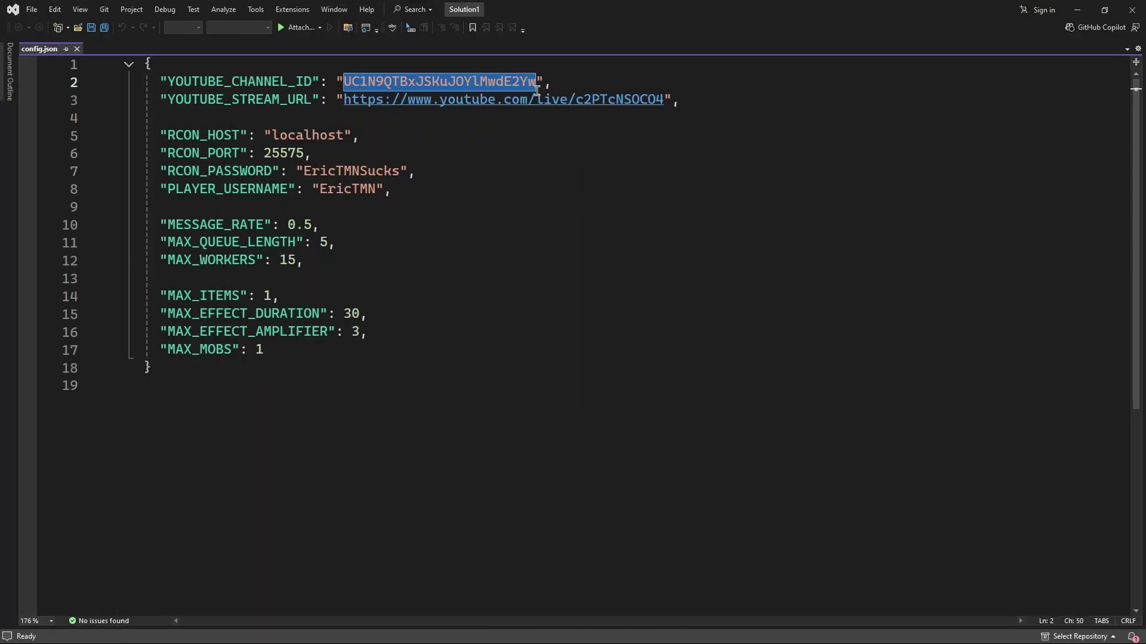
left_click(563, 151)
key("ctrl+s")
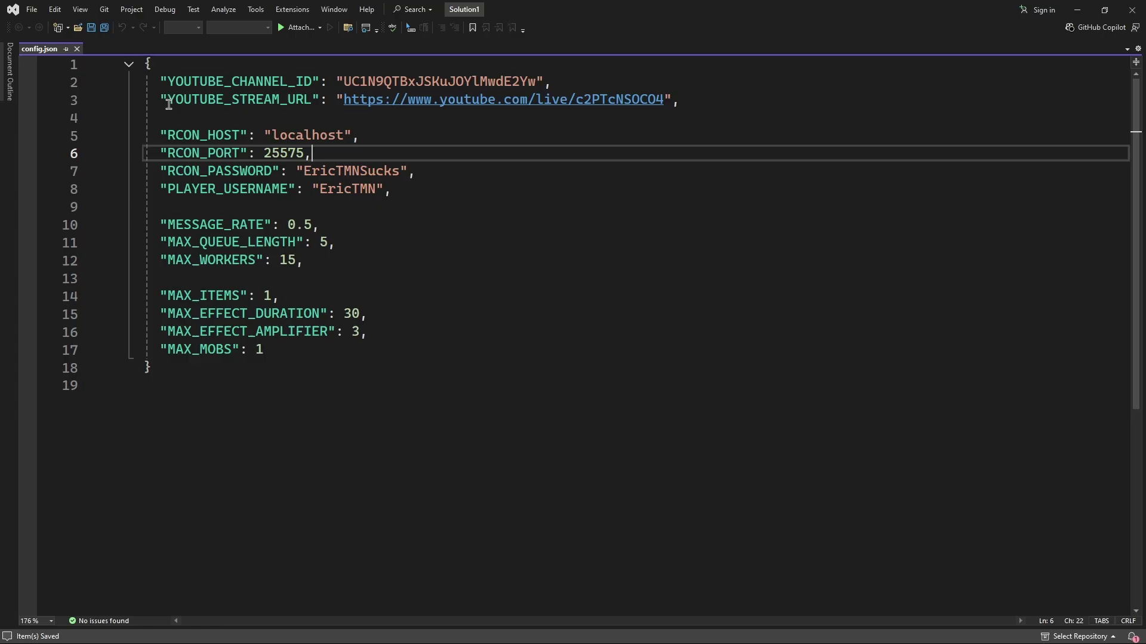
left_click_drag(167, 99, 321, 99)
left_click(304, 100)
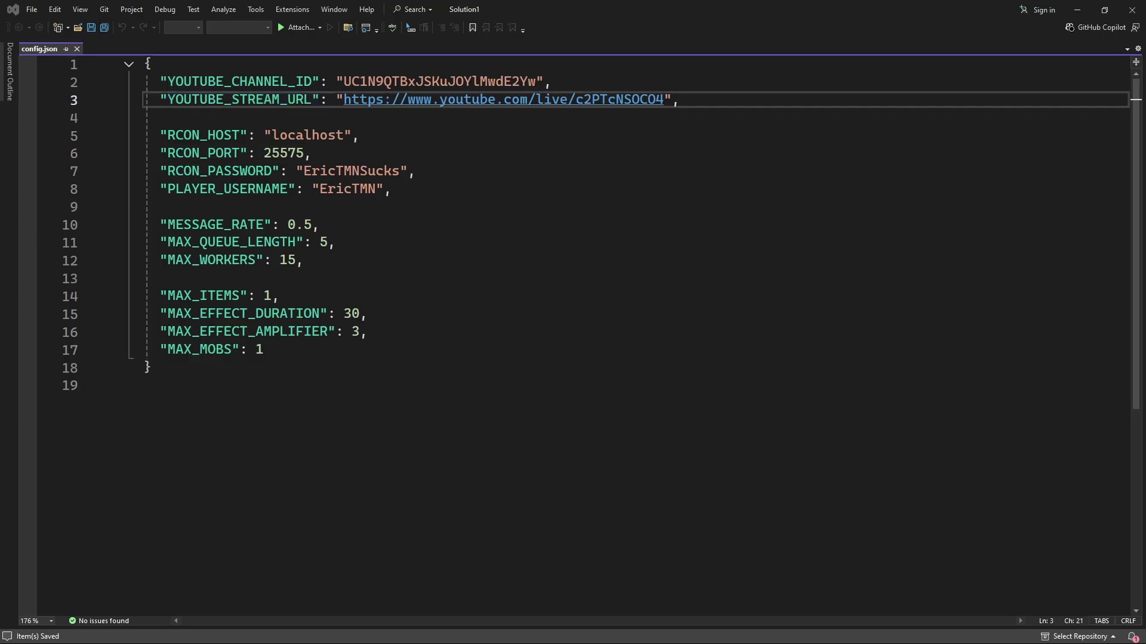
Copy the URL of the 'example stream!' live page from the browser
key("alt+Tab")
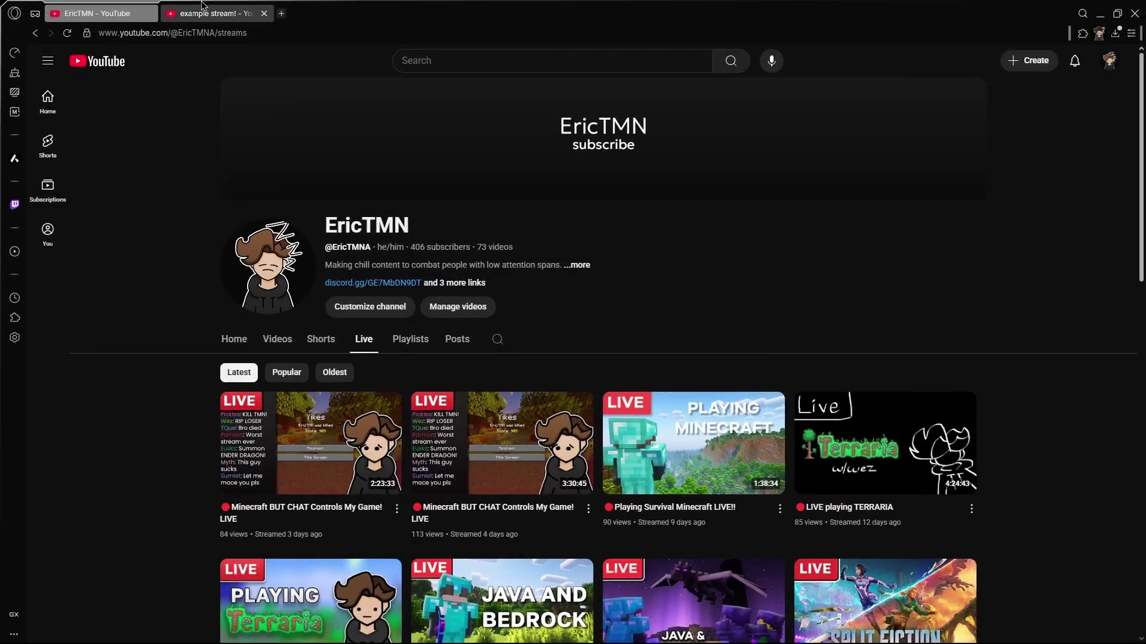
left_click(216, 13)
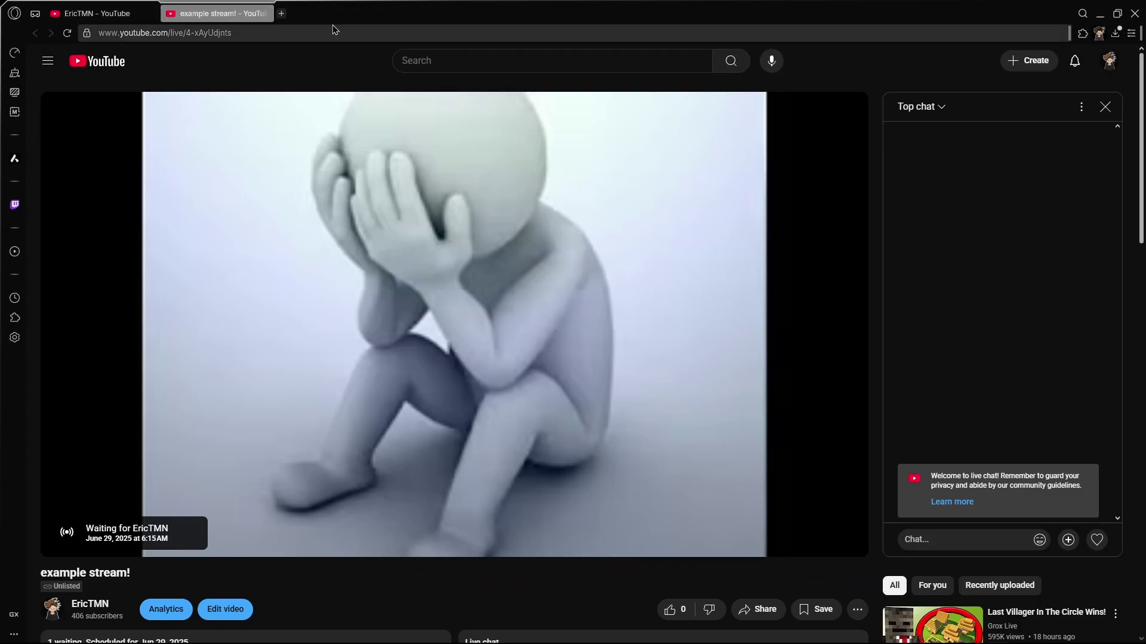
left_click(258, 32)
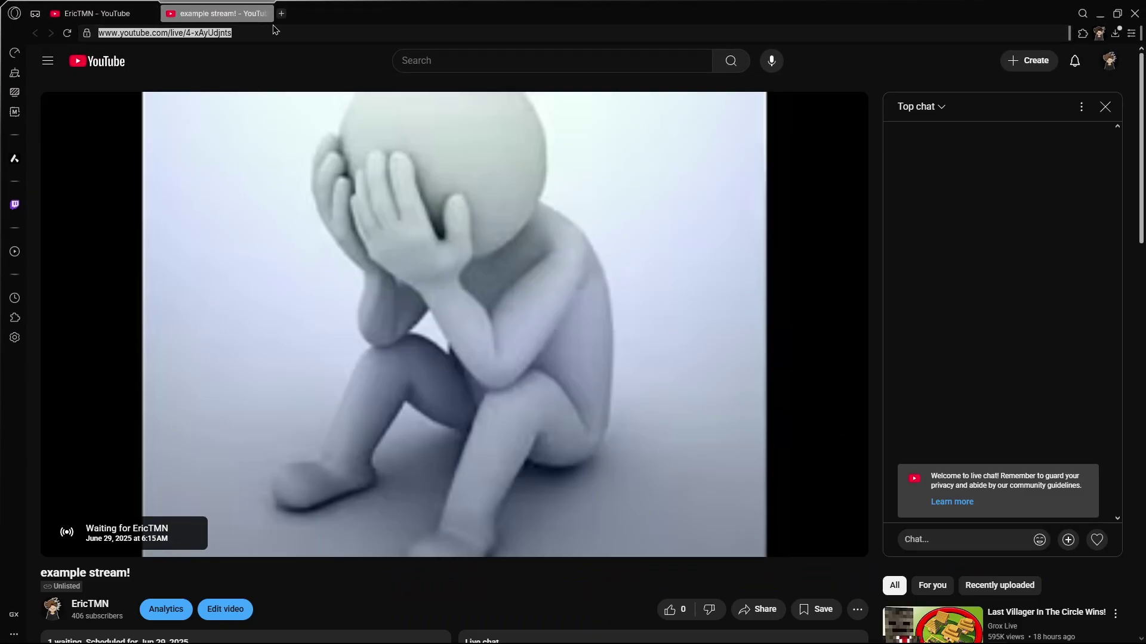
key("alt+Tab")
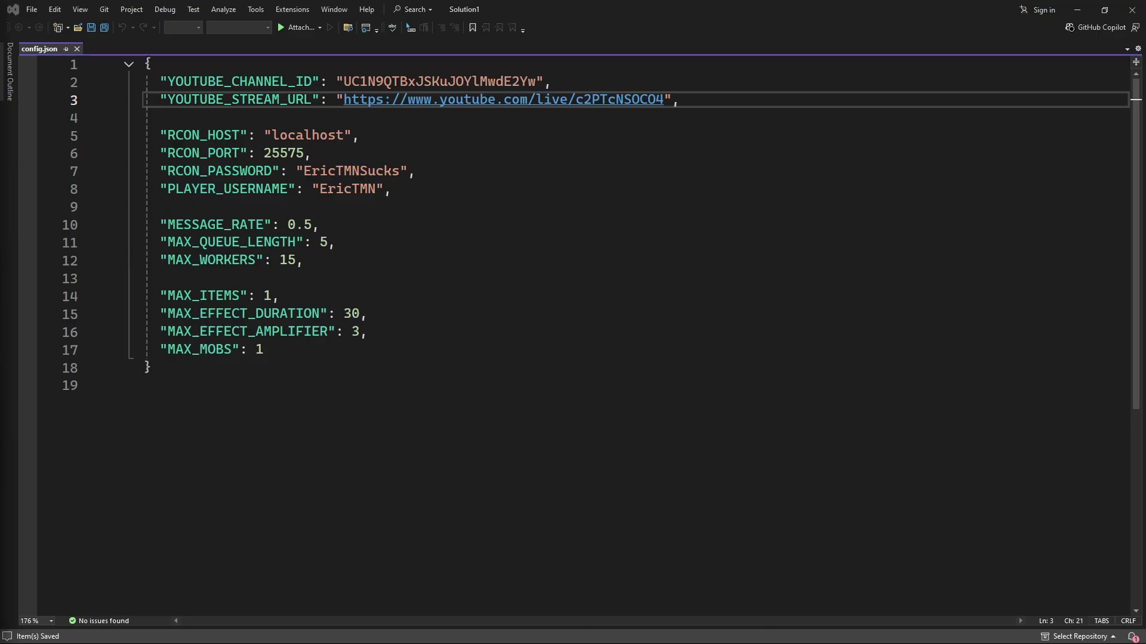
left_click_drag(341, 102, 665, 101)
key("ctrl+v")
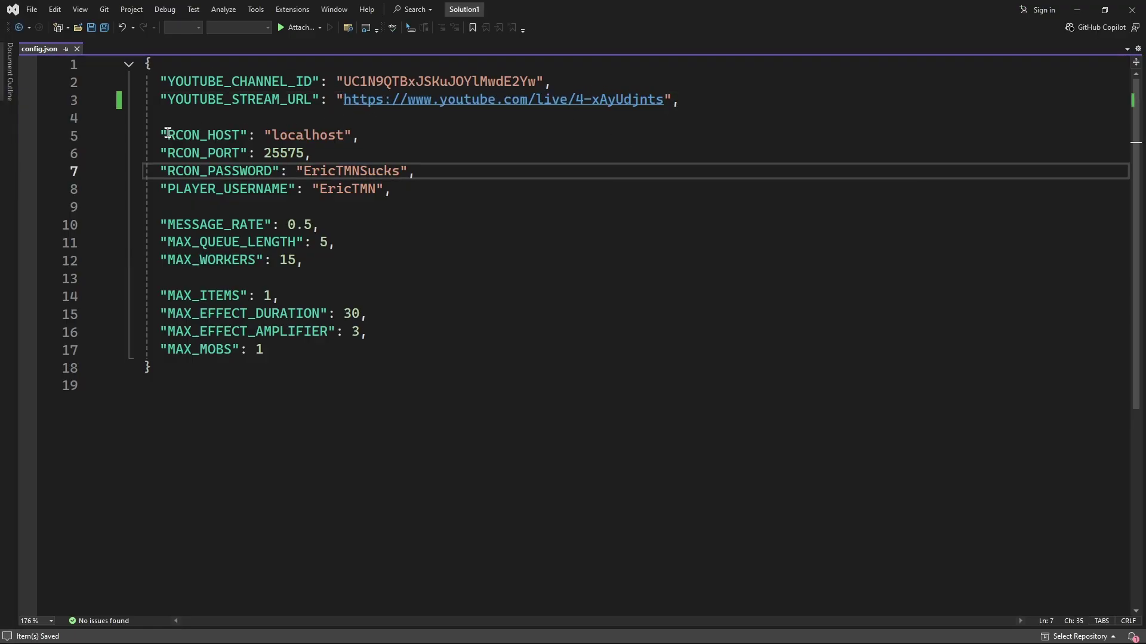
left_click_drag(163, 135, 316, 135)
left_click(183, 134)
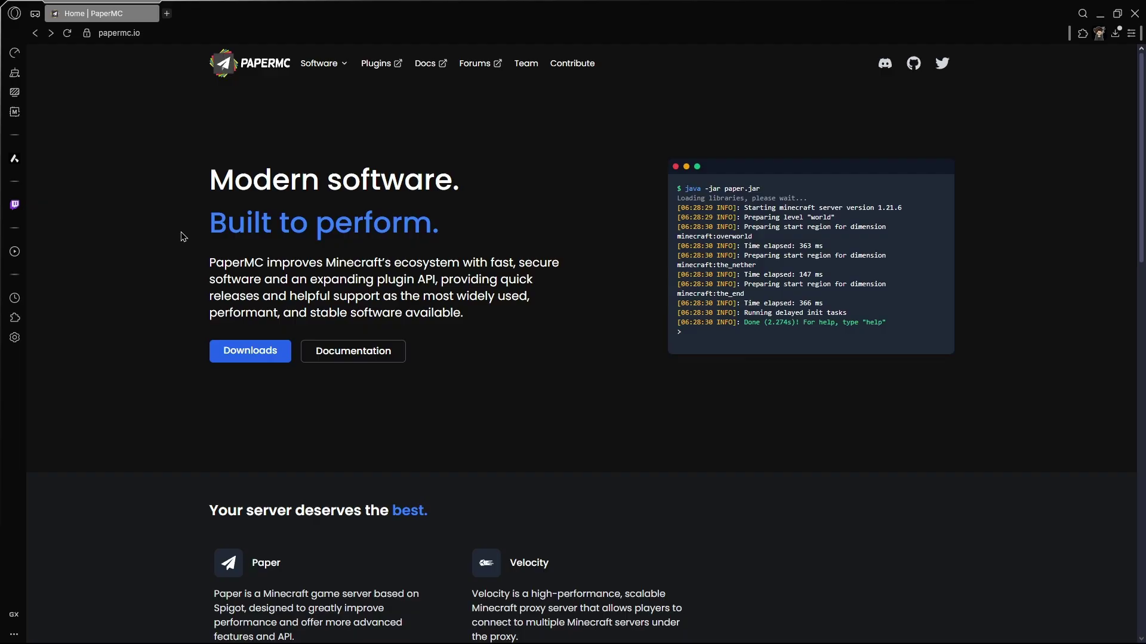
Go from PaperMC Downloads to the Paper 1.21.6 build explorer listing all builds
left_click(227, 353)
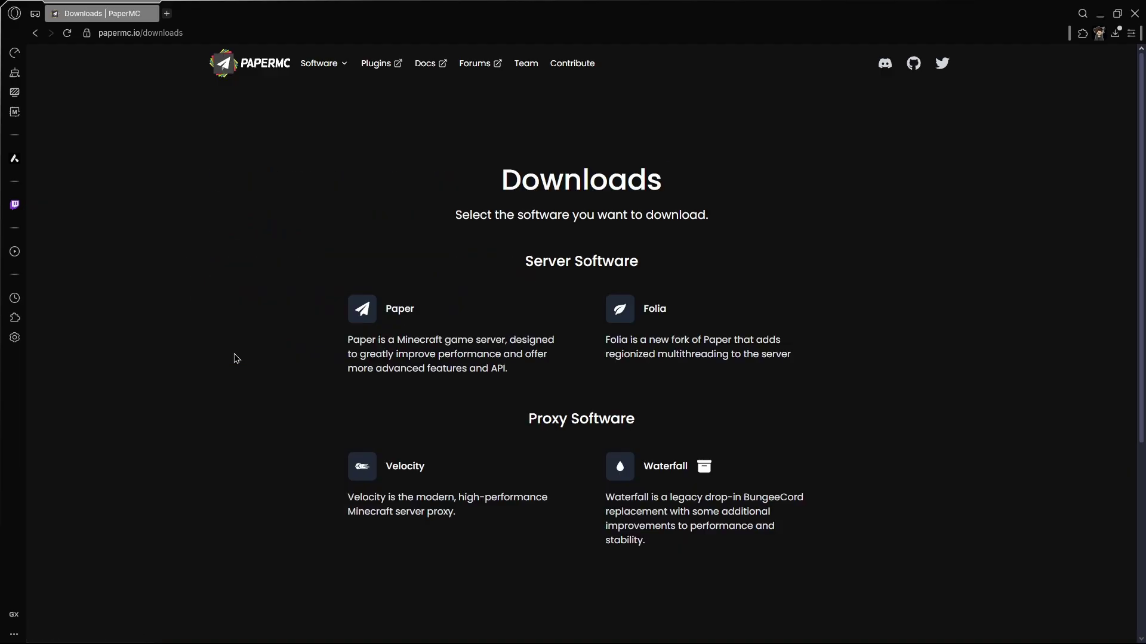
key("alt+Left")
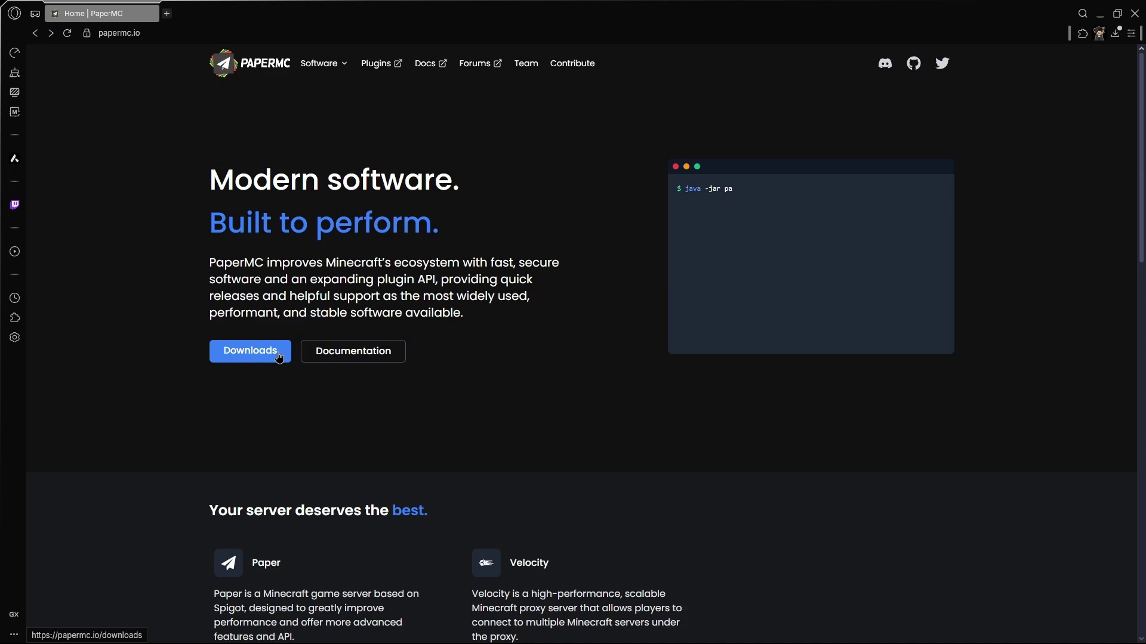
left_click(275, 358)
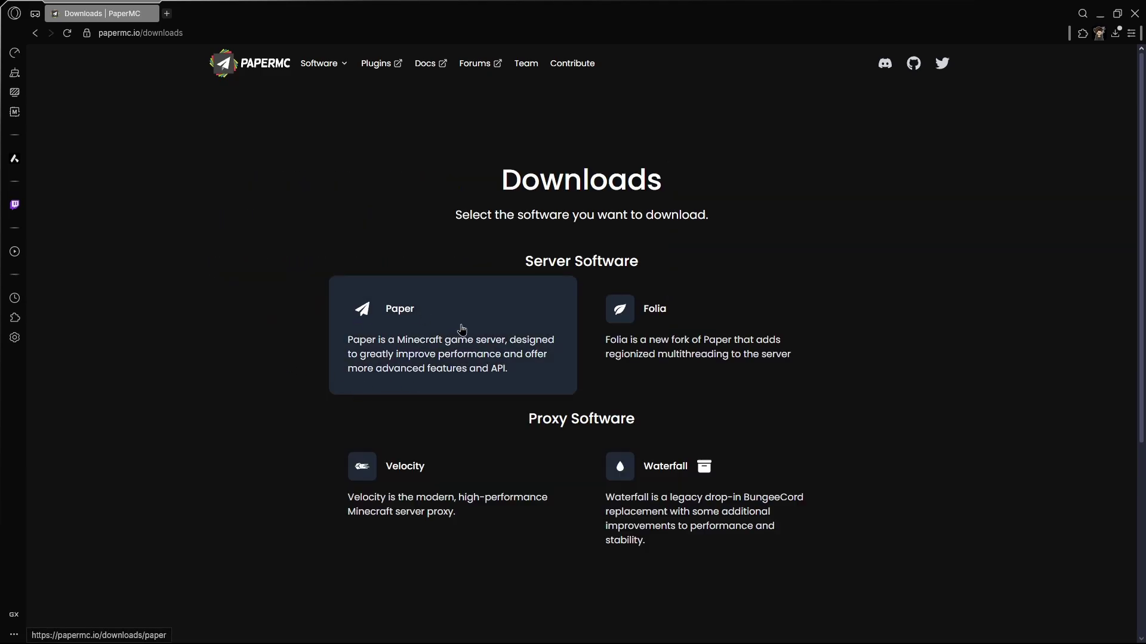
left_click(447, 315)
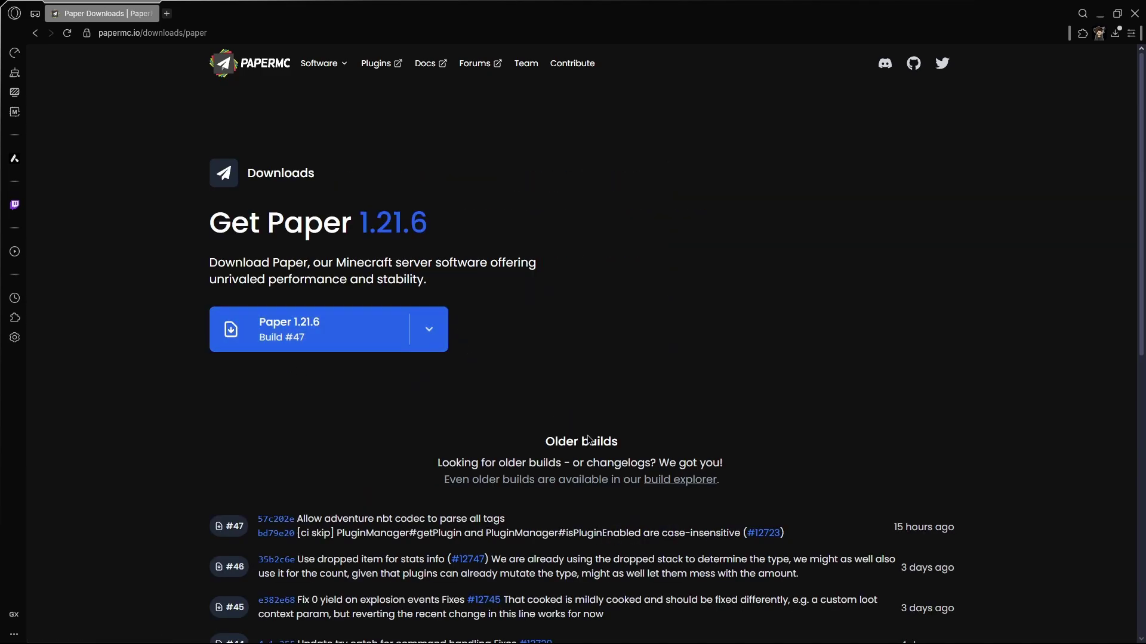
left_click(681, 479)
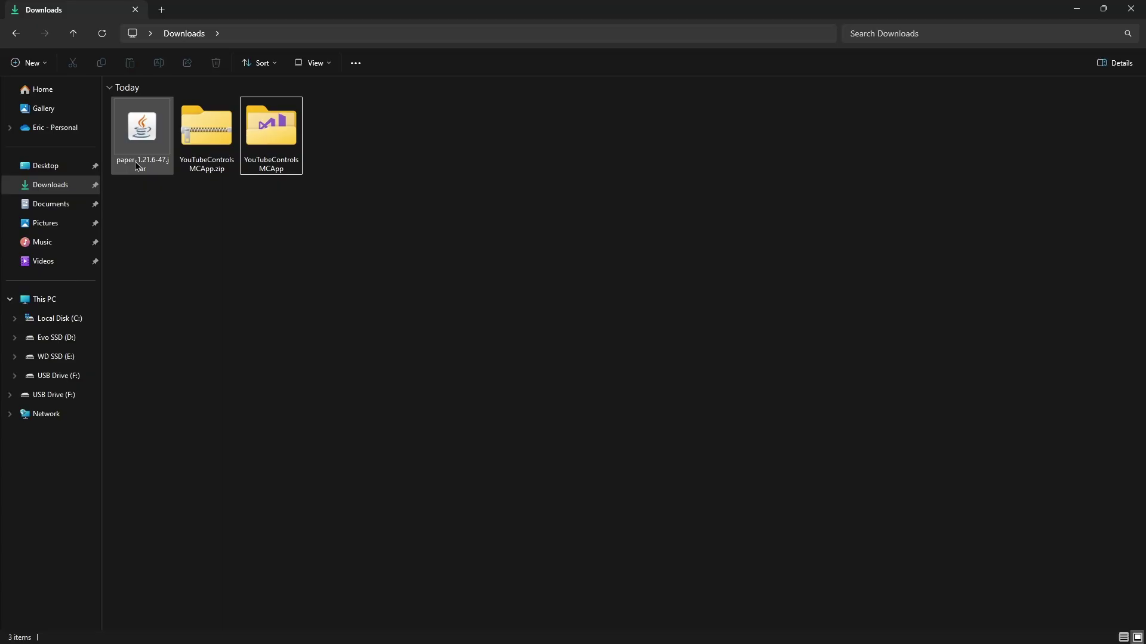
Create a 'server' folder in Downloads and move paper-1.21.6-47.jar into it
right_click(324, 193)
mouse_move(364, 287)
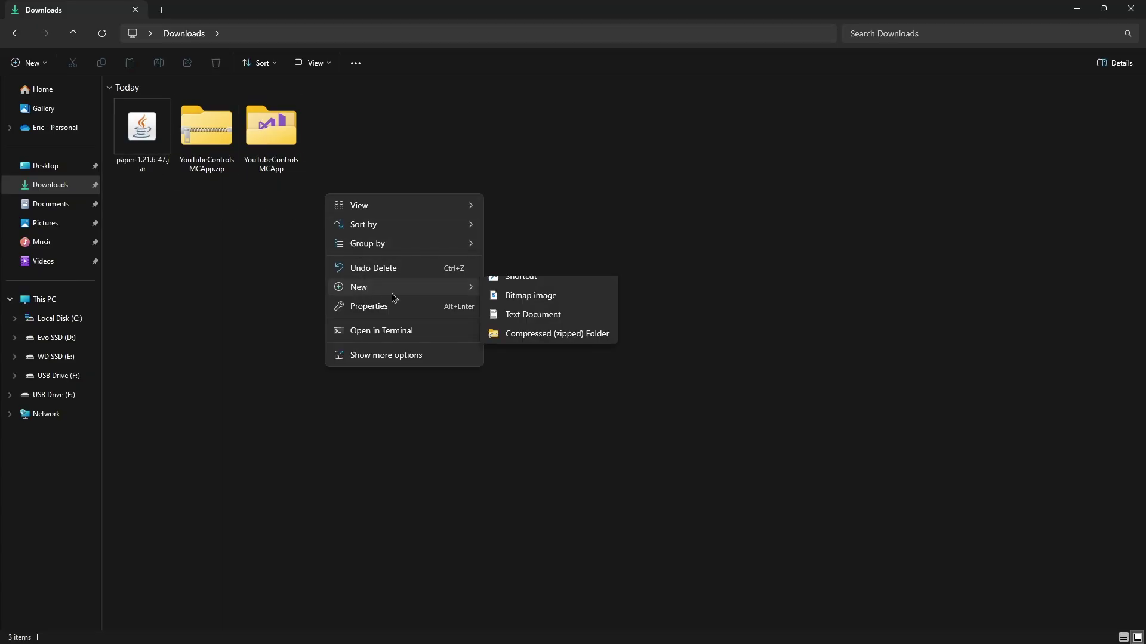
left_click(506, 289)
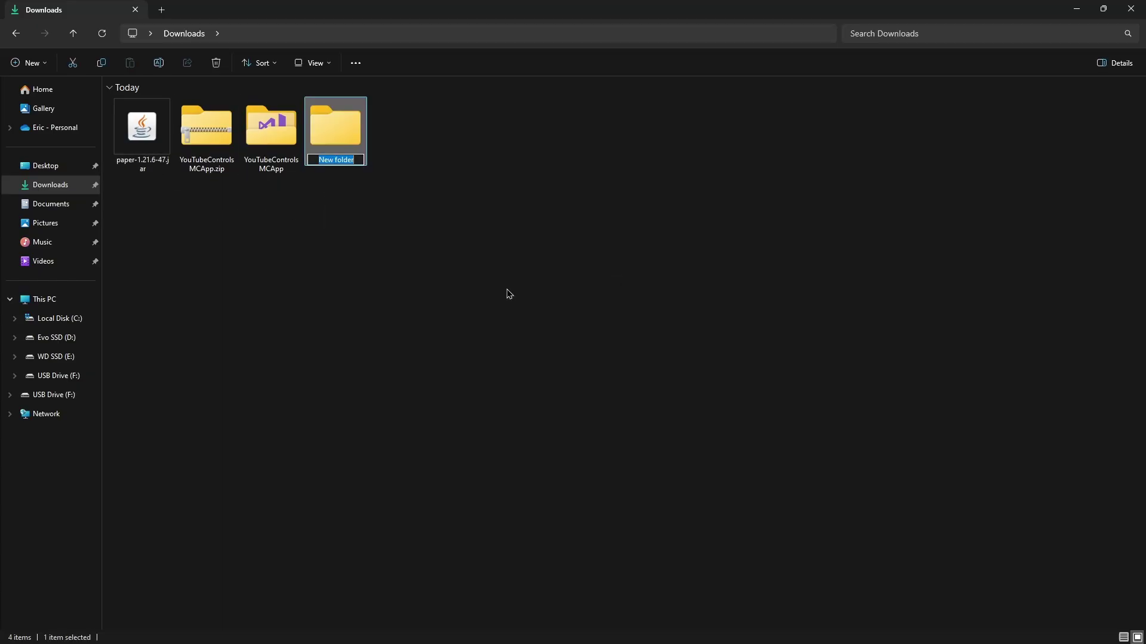
type("server")
key("Return")
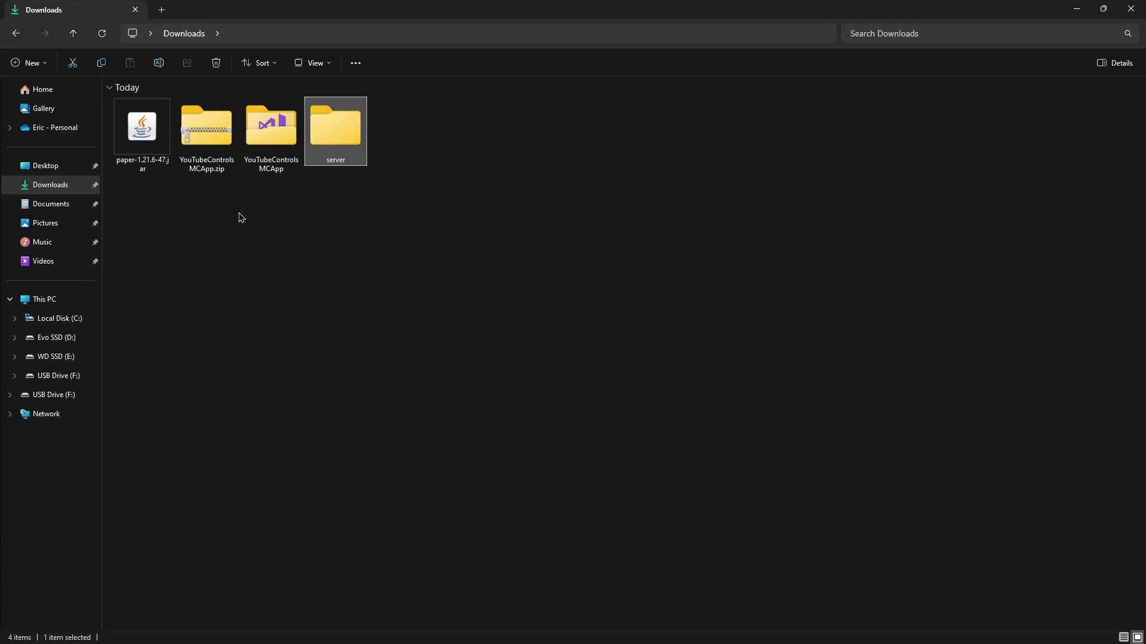
left_click_drag(142, 131, 335, 131)
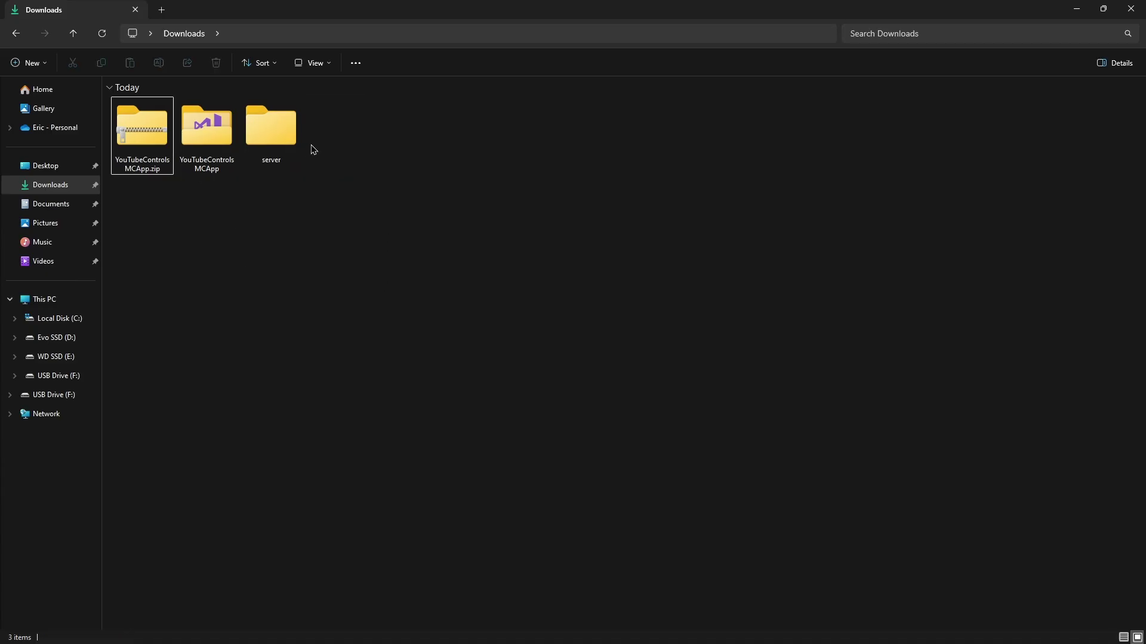
double_click(273, 145)
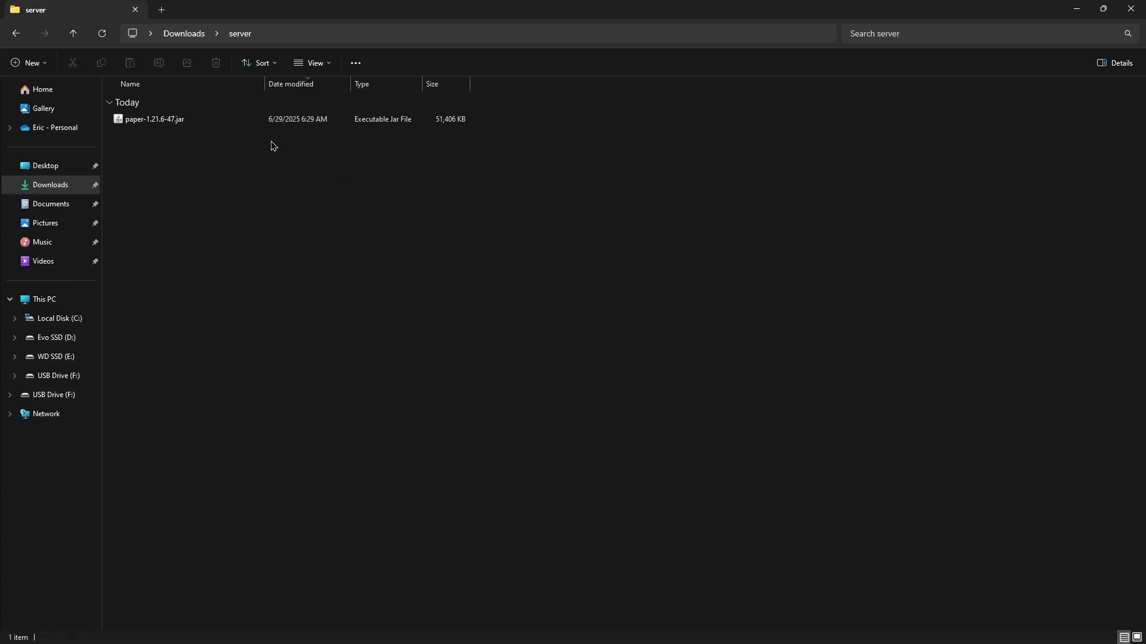
Run the Paper jar to generate eula.txt, server.properties and the server folders
key("ctrl+shift+1")
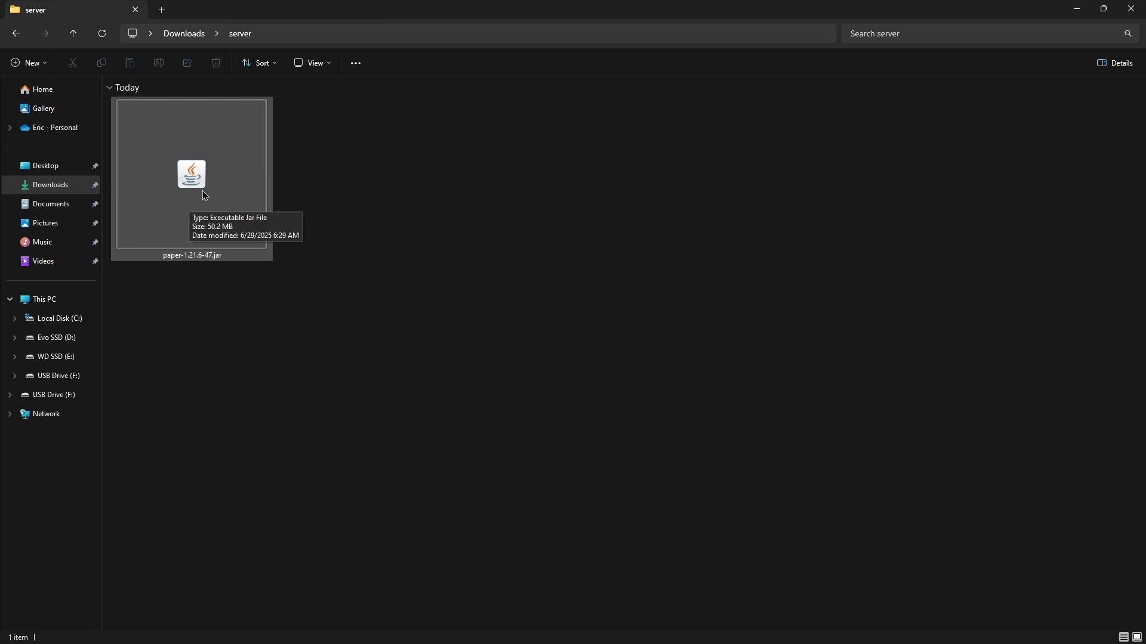
key("ctrl+shift+6")
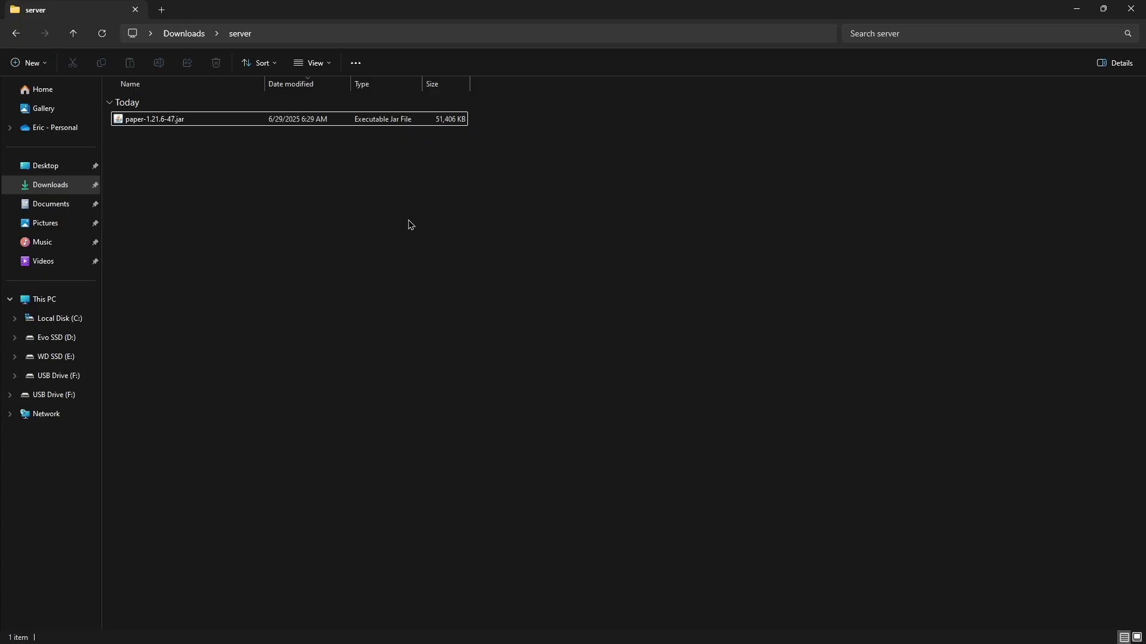
double_click(171, 125)
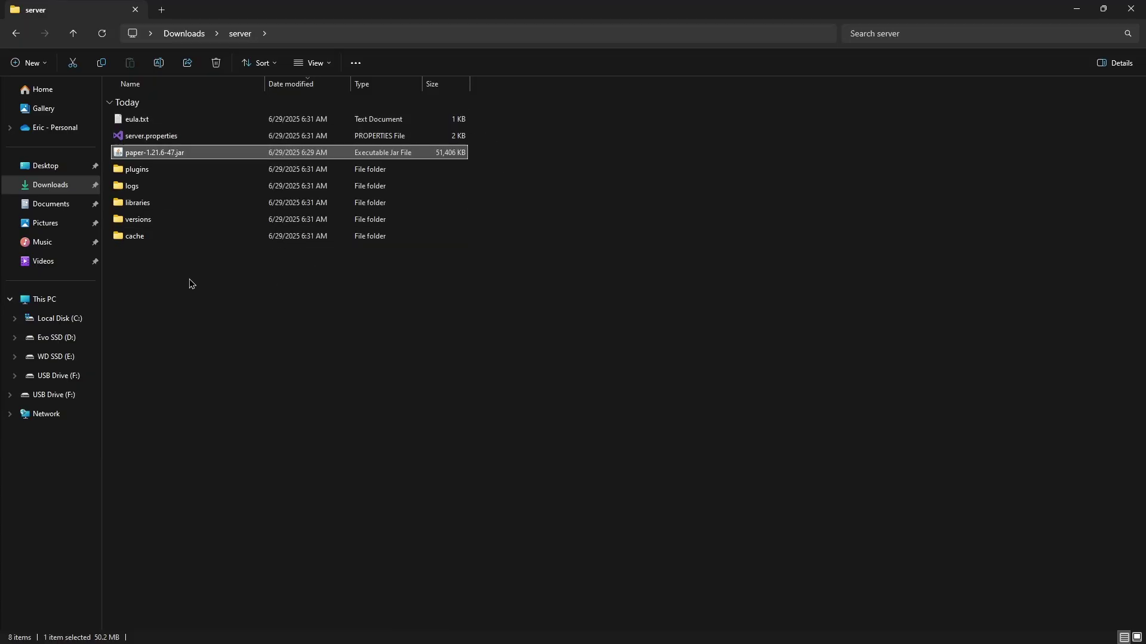
Change eula=false to eula=true in eula.txt, save it, and close Notepad
left_click_drag(188, 284, 335, 144)
left_click(492, 145)
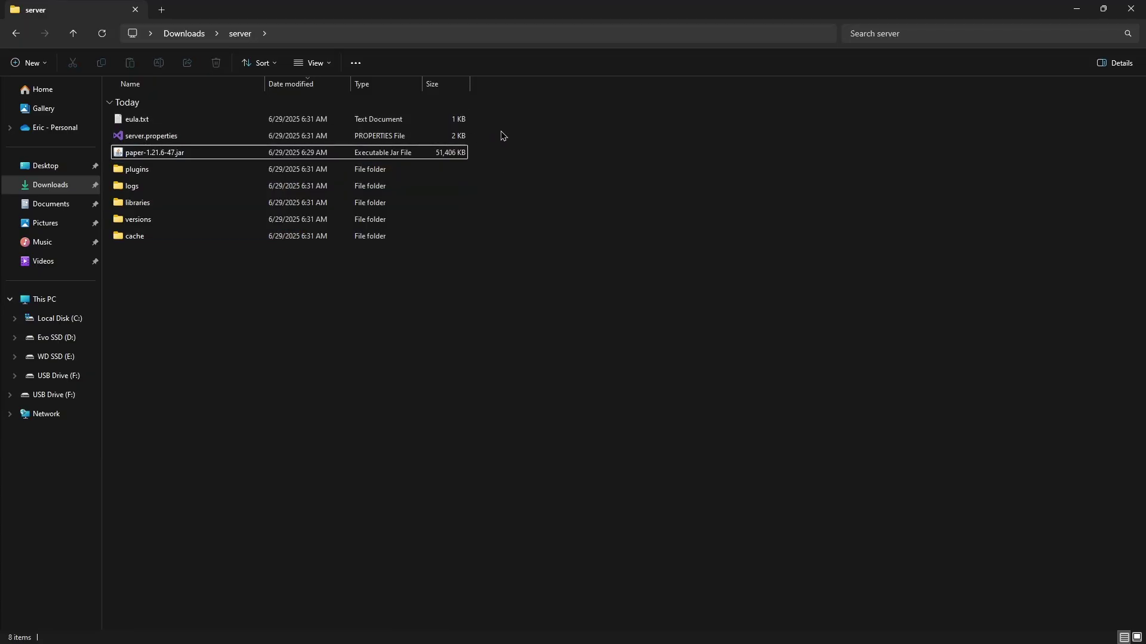
left_click_drag(494, 119, 449, 135)
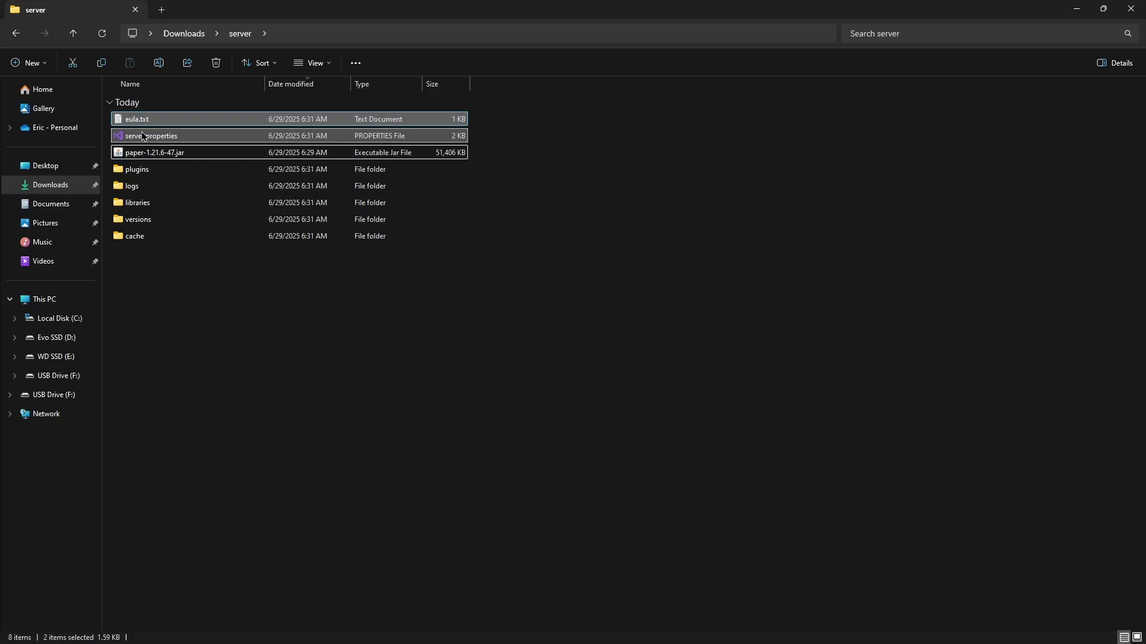
left_click(310, 125)
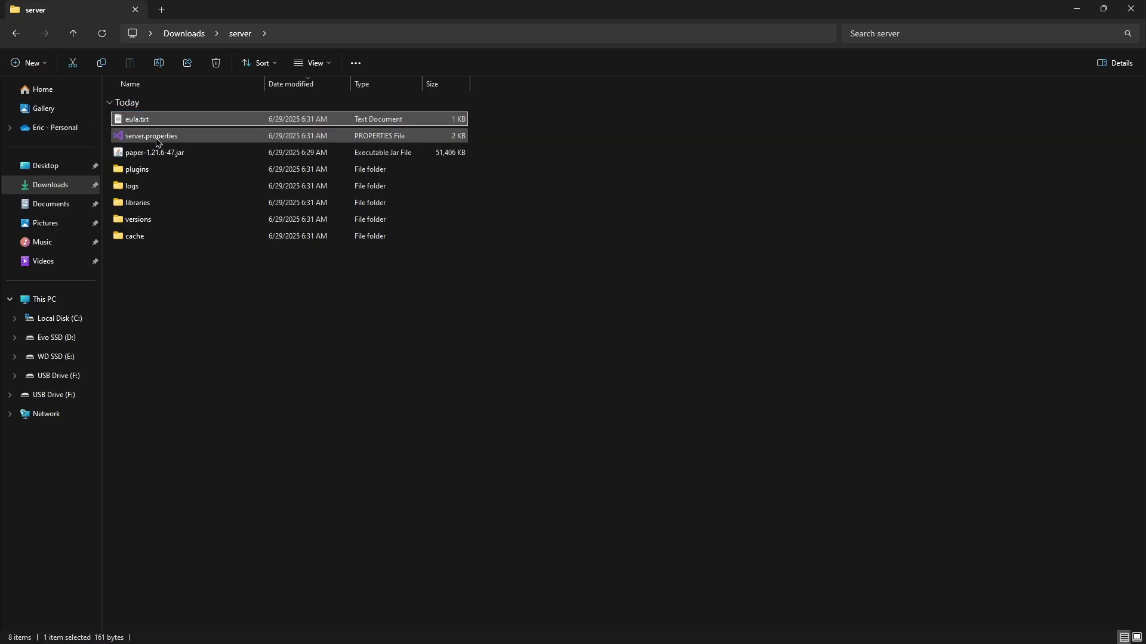
left_click(482, 128)
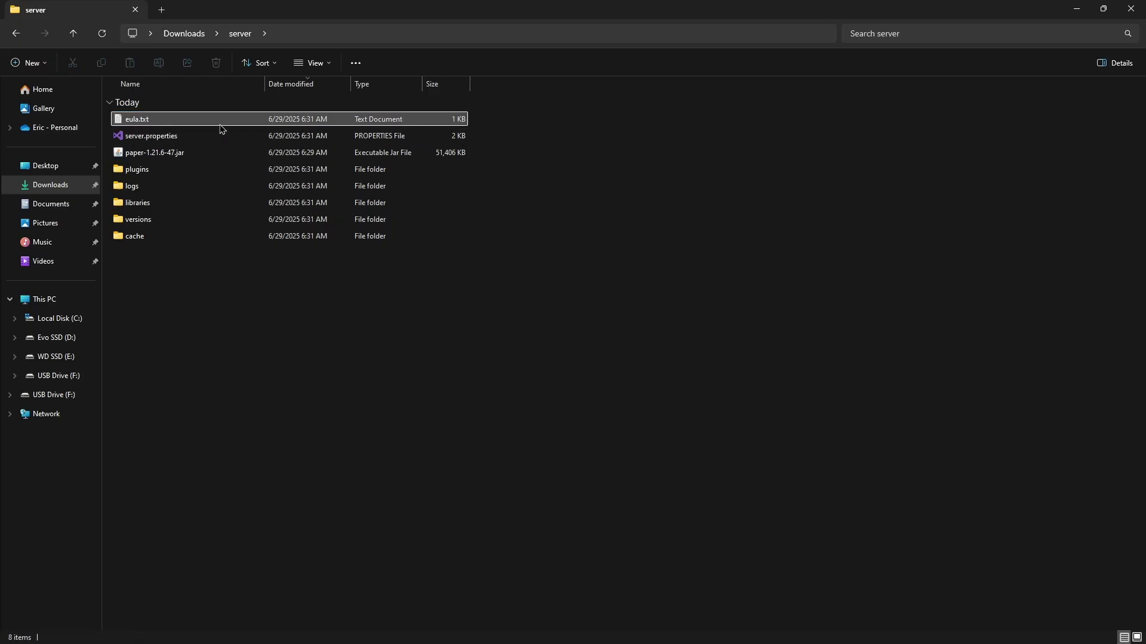
double_click(146, 120)
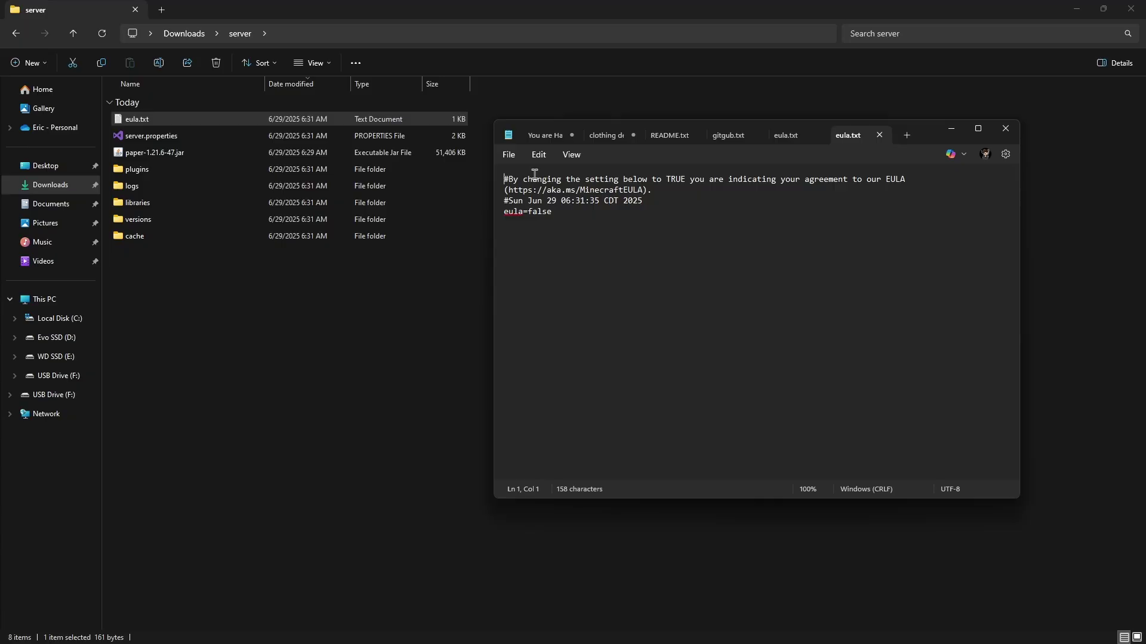
left_click_drag(567, 212, 532, 213)
key("BackSpace")
left_click(1007, 129)
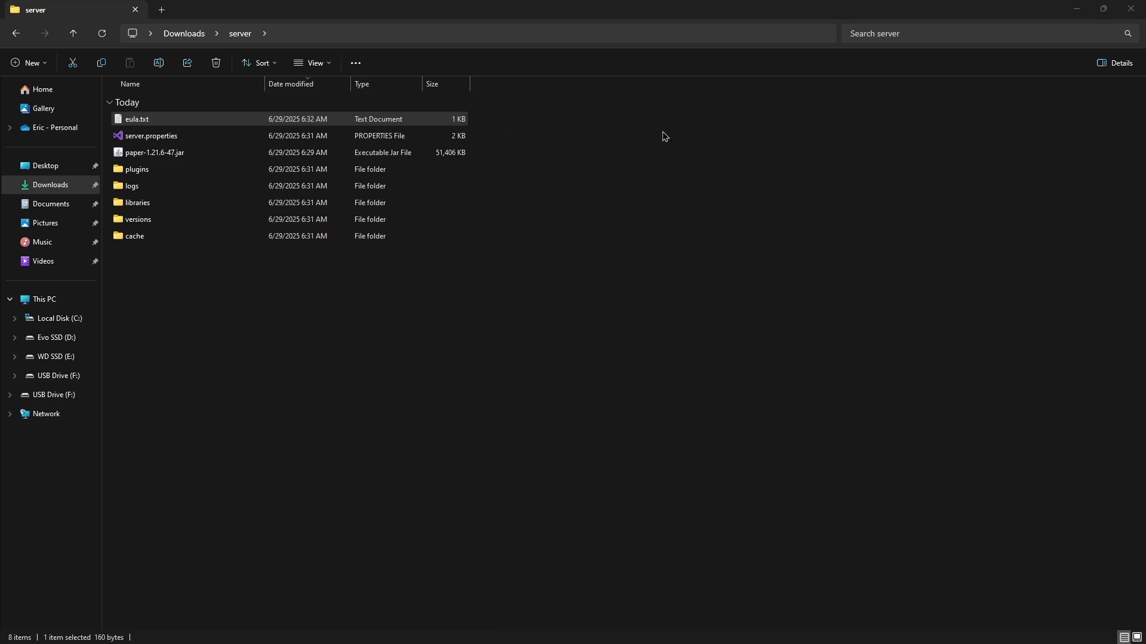
Open server.properties in Visual Studio and save it with enable-rcon=true
double_click(229, 136)
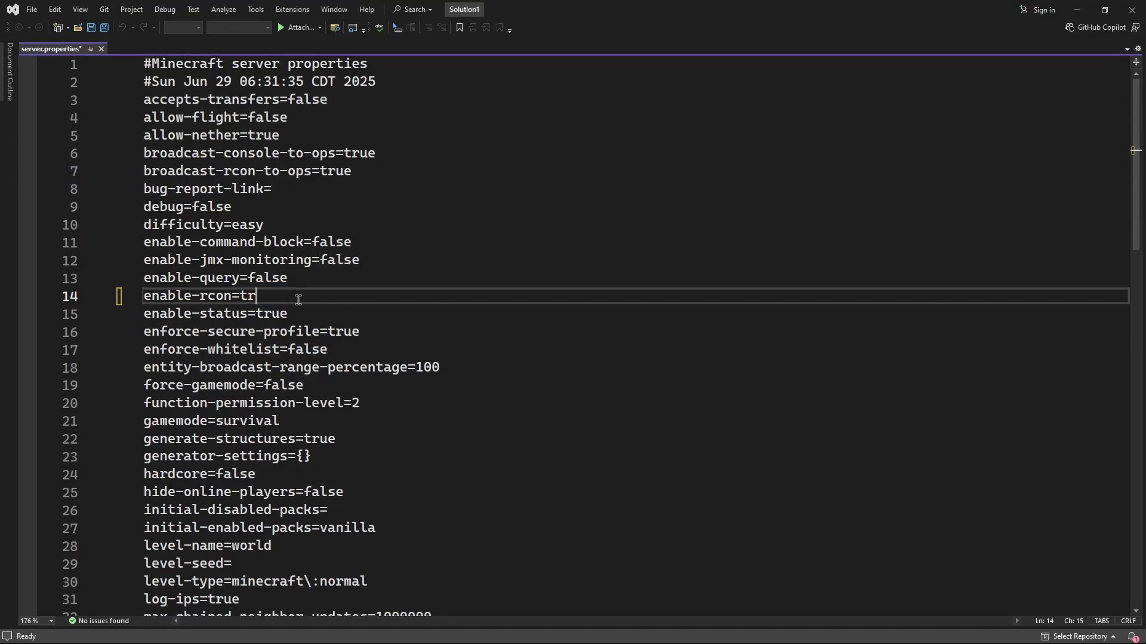
key("ctrl+s")
scroll(295, 307, "down", 7)
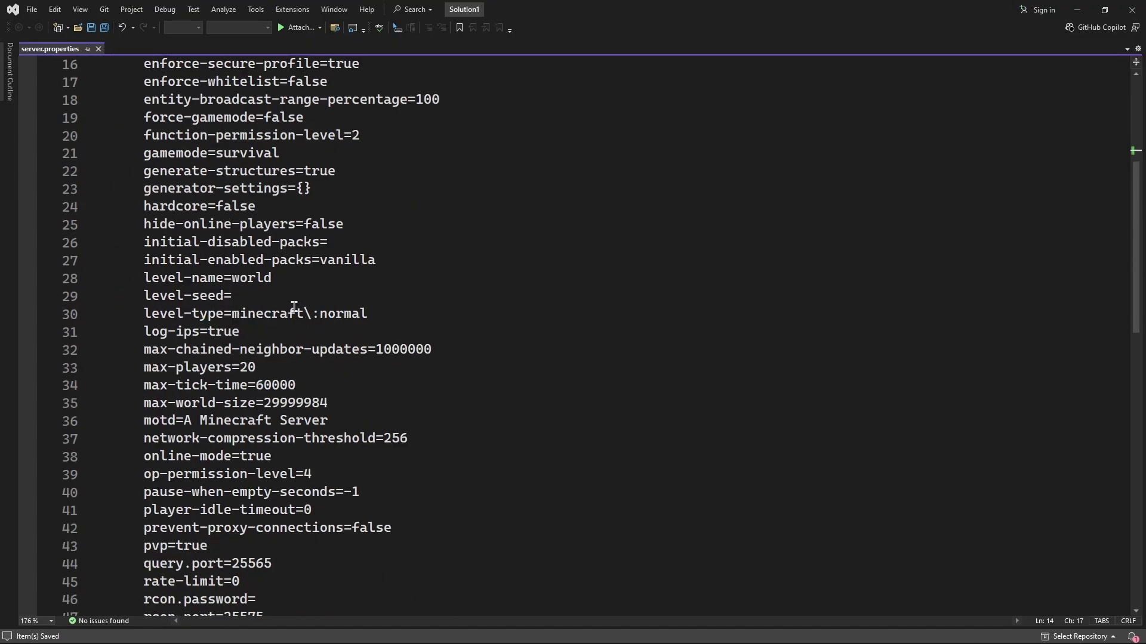
scroll(295, 317, "down", 3)
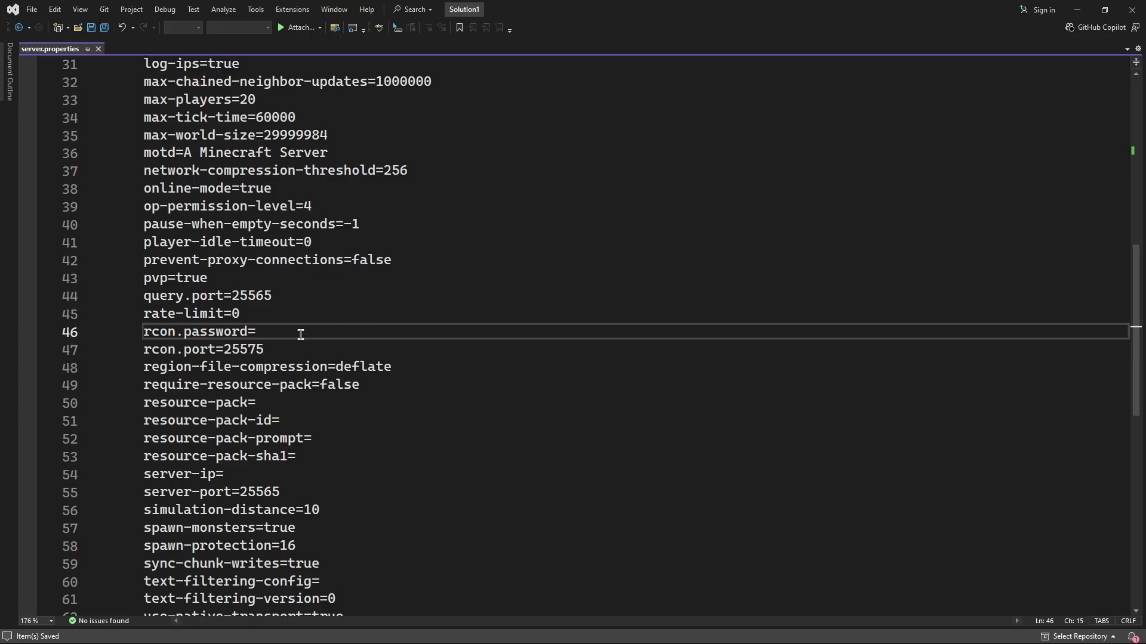
Enter an RCON password, keep rcon.port at 25575, and save server.properties
double_click(250, 351)
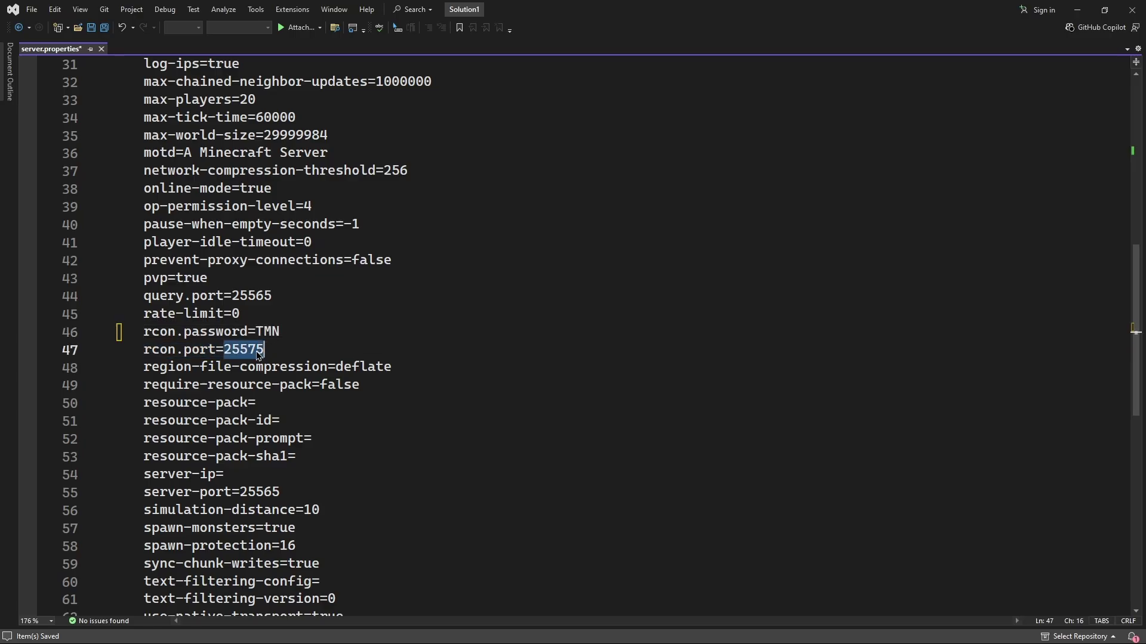
left_click(318, 350)
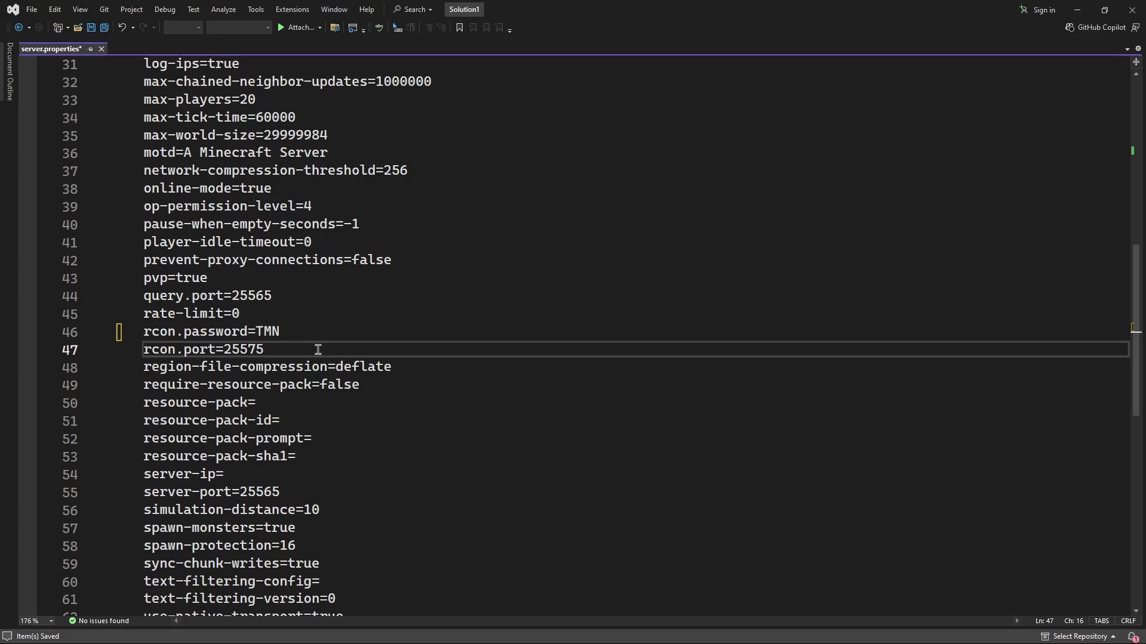
scroll(294, 278, "up", 9)
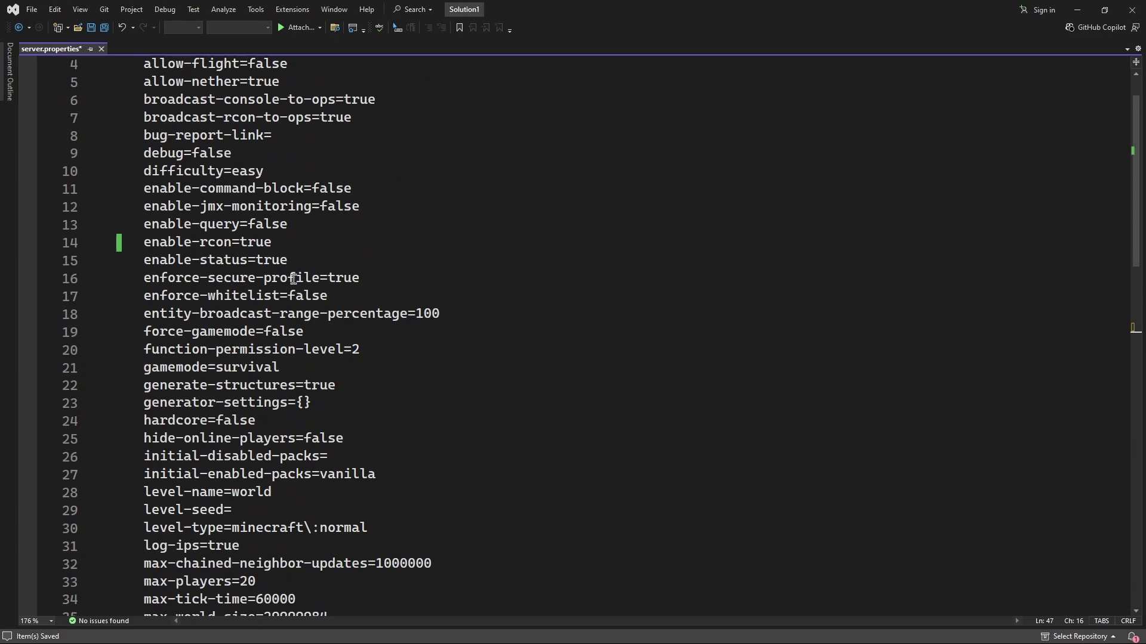
scroll(294, 279, "up", 1)
scroll(289, 298, "down", 9)
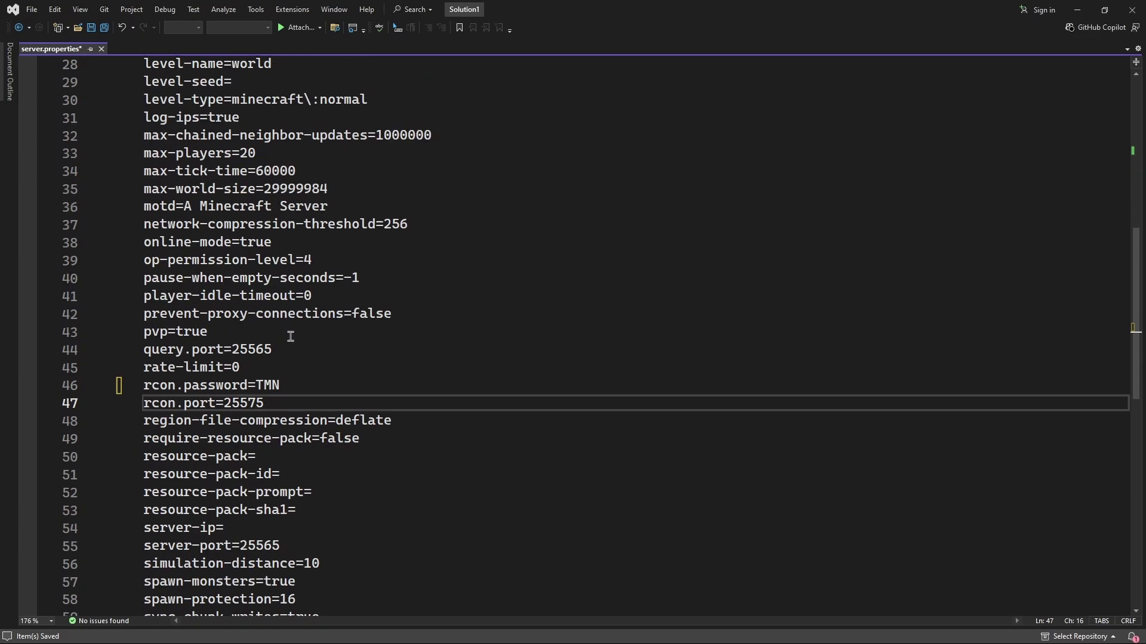
left_click(352, 333)
key("ctrl+s")
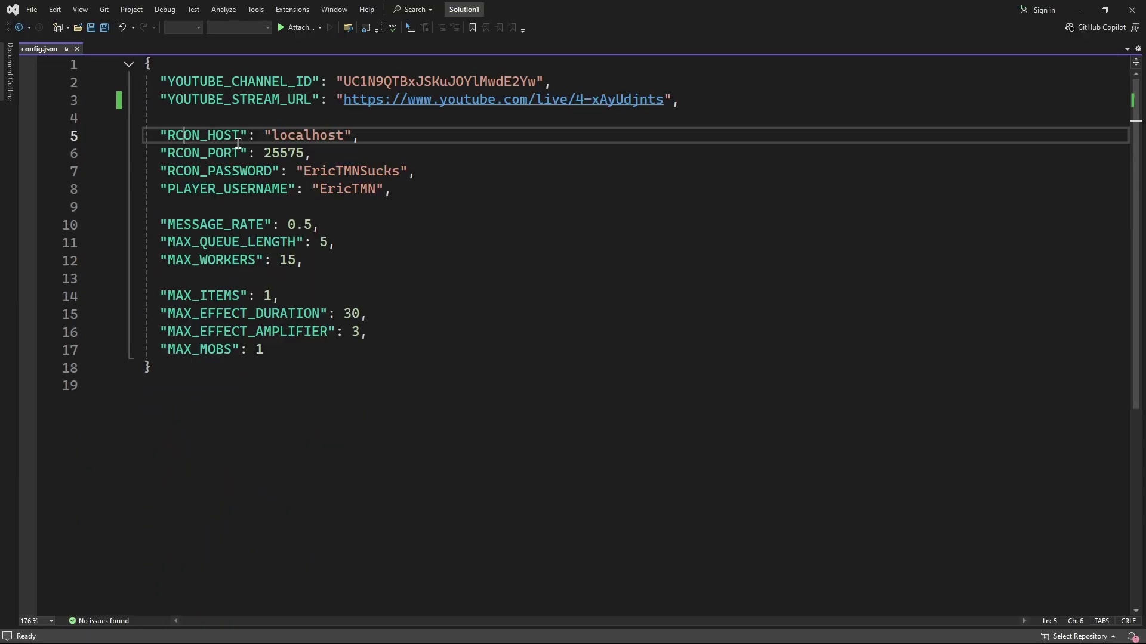
Review the localhost host and 25575 port, then replace the RCON password and save config.json
double_click(275, 136)
left_click(353, 136)
left_click_drag(265, 153, 305, 153)
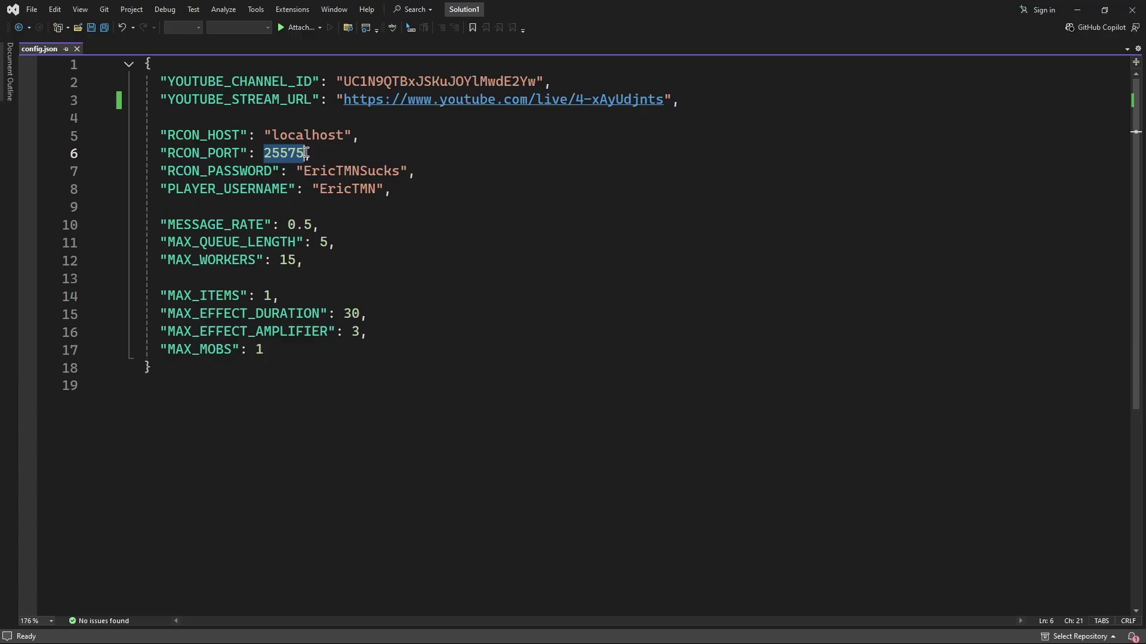
left_click(305, 153)
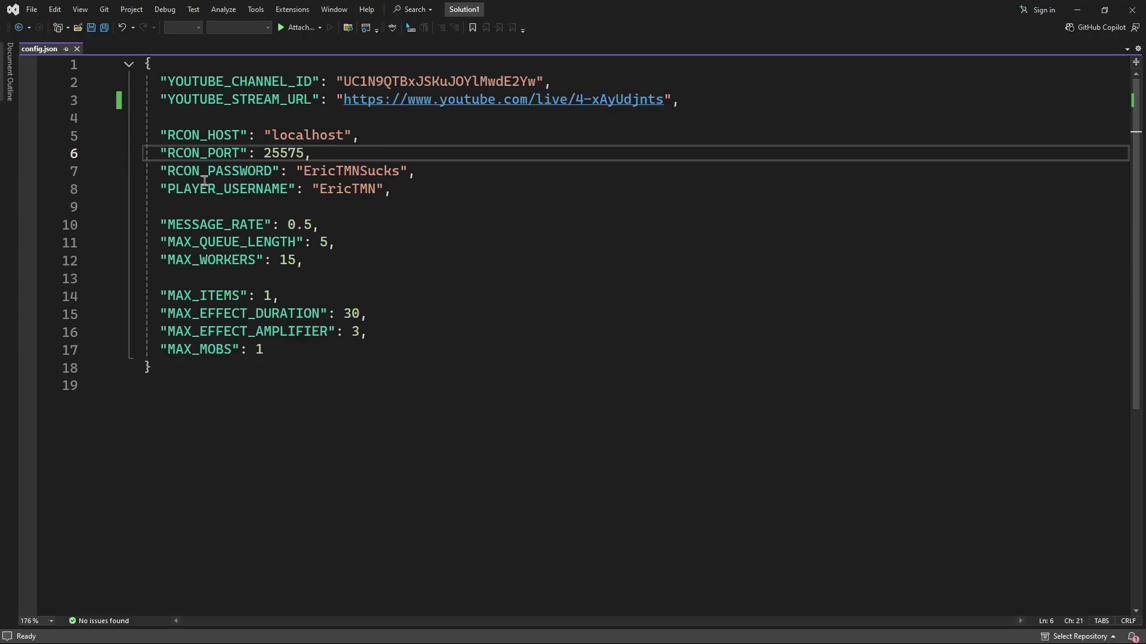
left_click_drag(304, 172, 397, 170)
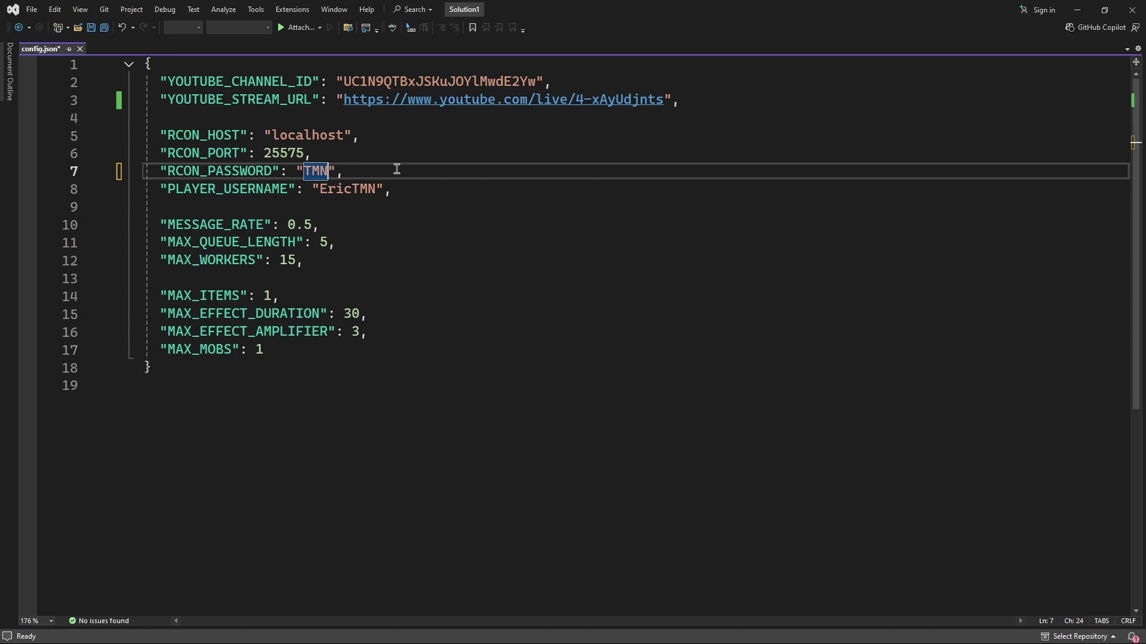
key("ctrl+s")
Try trial PLAYER_USERNAME values including @a, then undo back to the original username
left_click(179, 192)
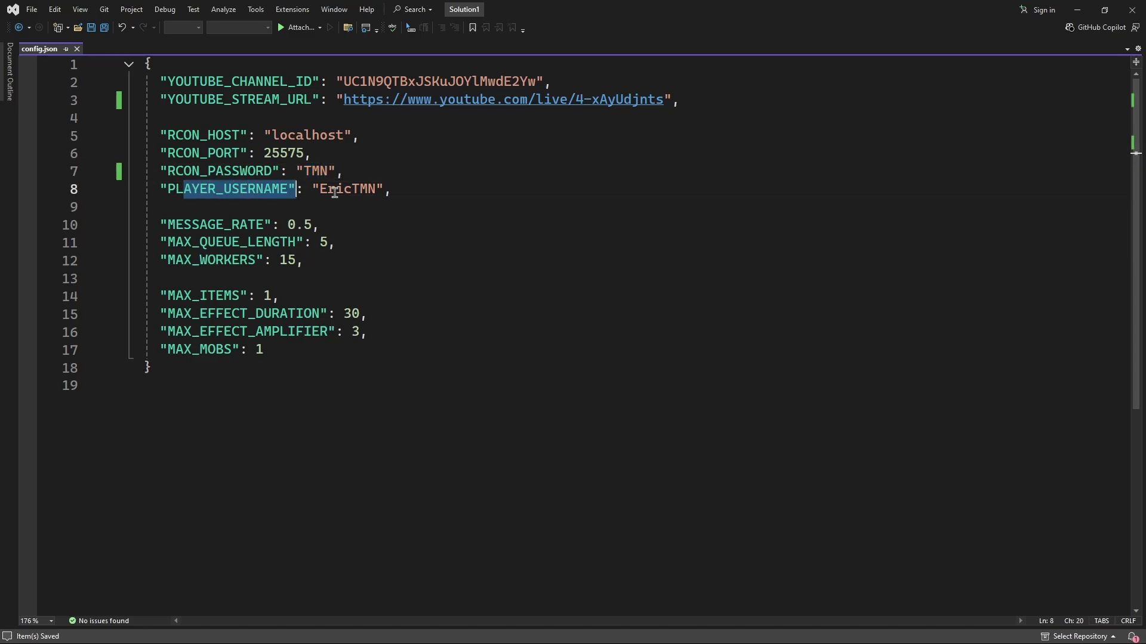
left_click(335, 191)
double_click(356, 191)
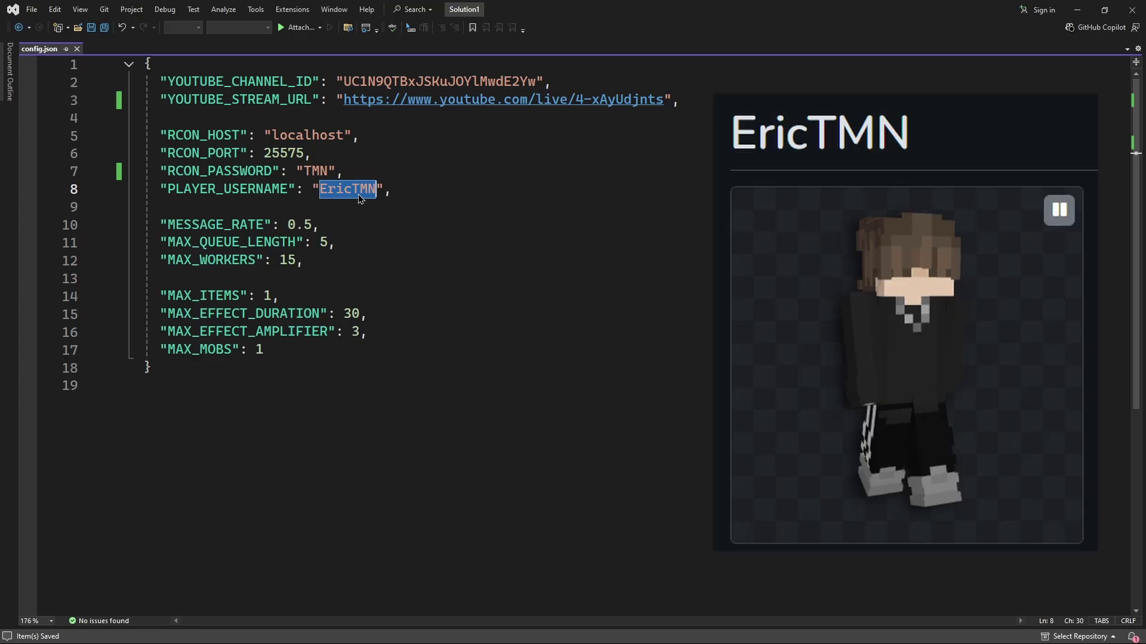
type("Username123")
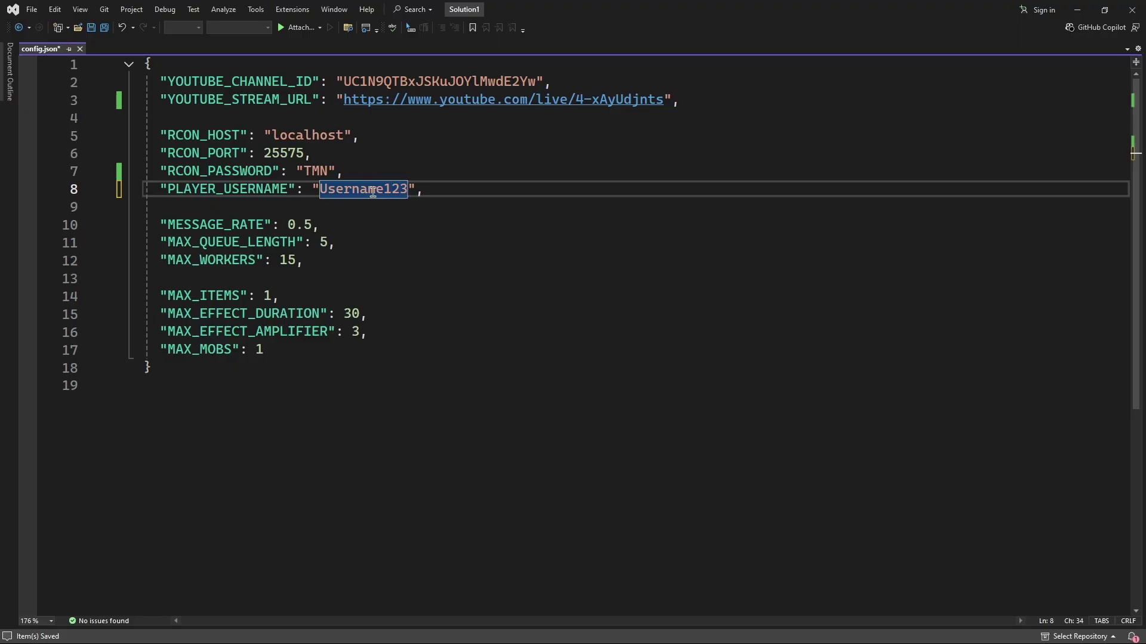
key("BackSpace")
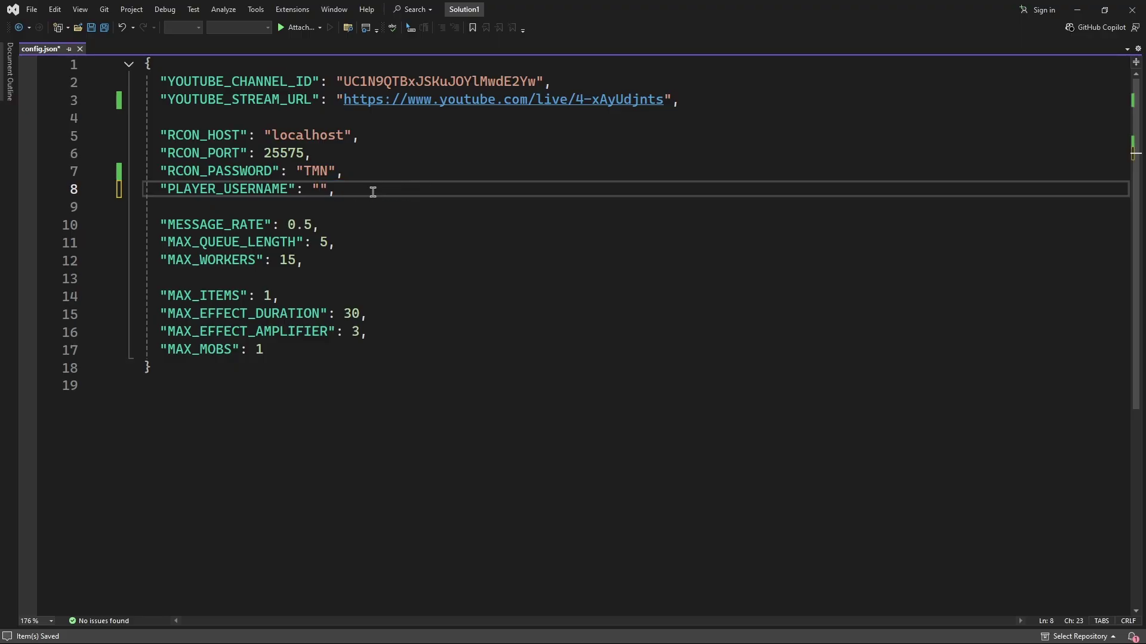
type("@a")
key("ctrl+z")
key("ctrl+z")
key("ctrl+z")
left_click(417, 266)
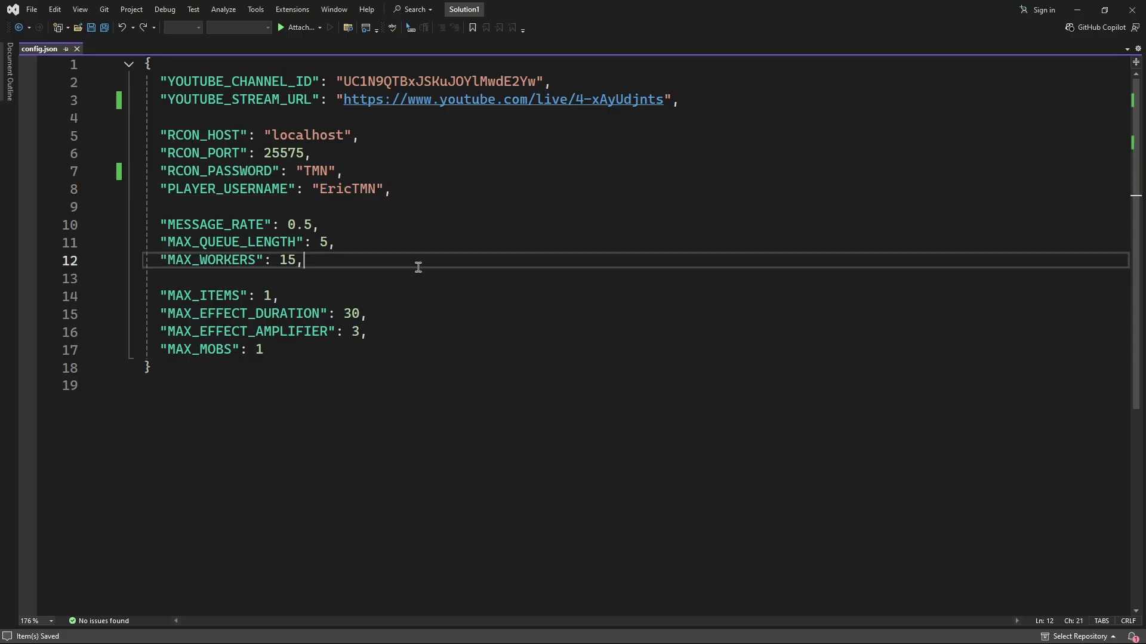
left_click_drag(417, 266, 149, 207)
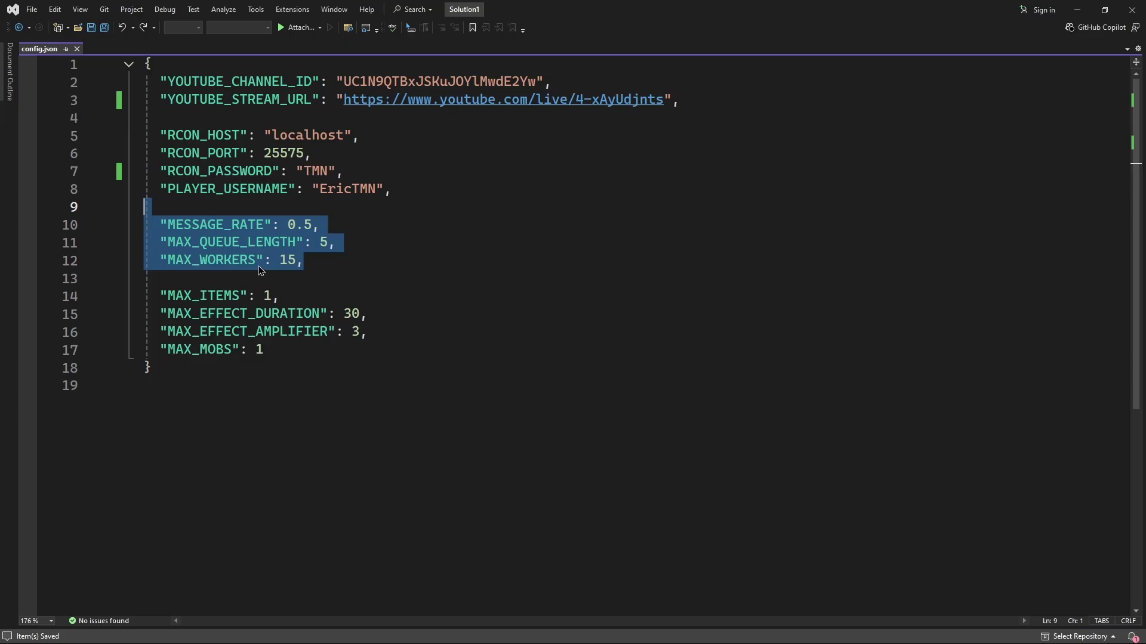
left_click(371, 290)
left_click_drag(302, 354, 148, 298)
left_click(309, 294)
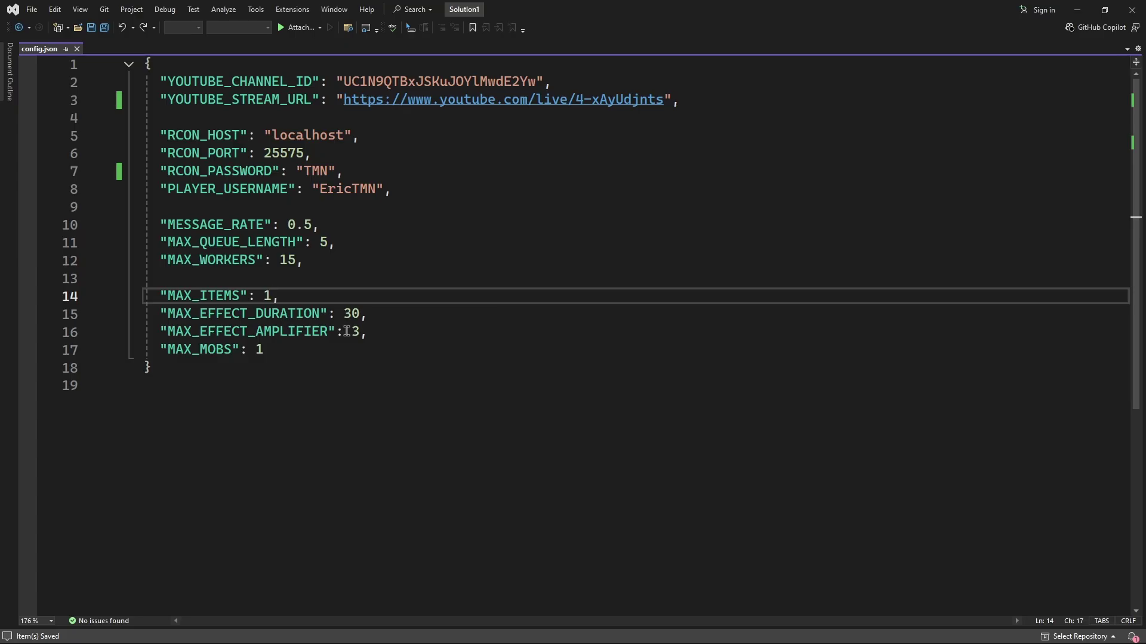
key("BackSpace")
type("30")
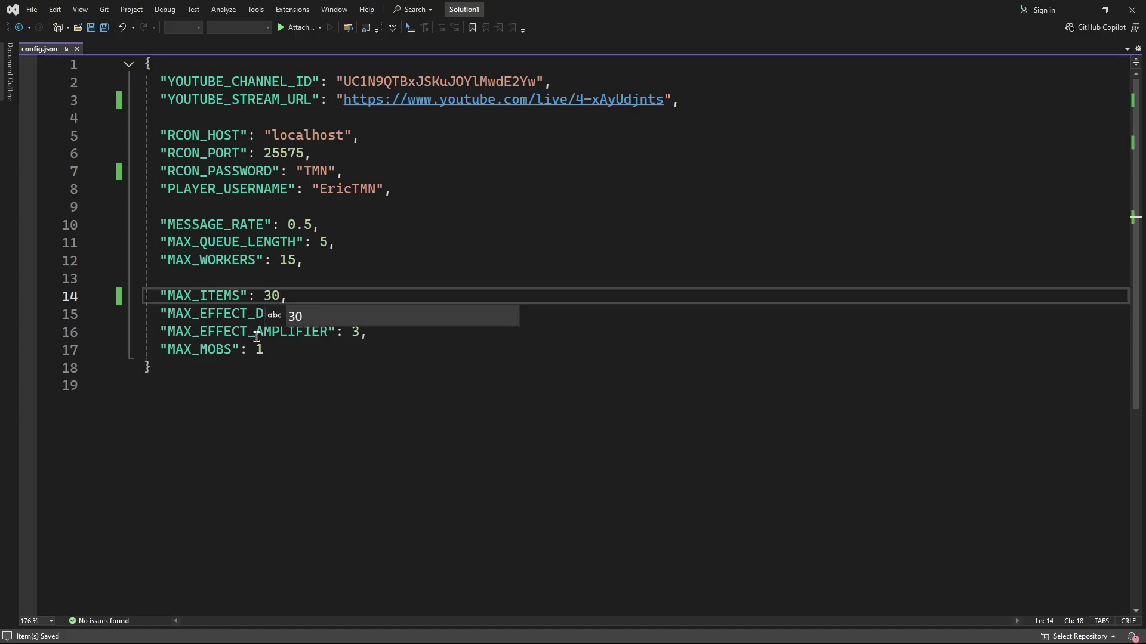
key("BackSpace")
key("BackSpace")
type("1")
left_click(434, 225)
left_click_drag(192, 314, 336, 314)
left_click(369, 312)
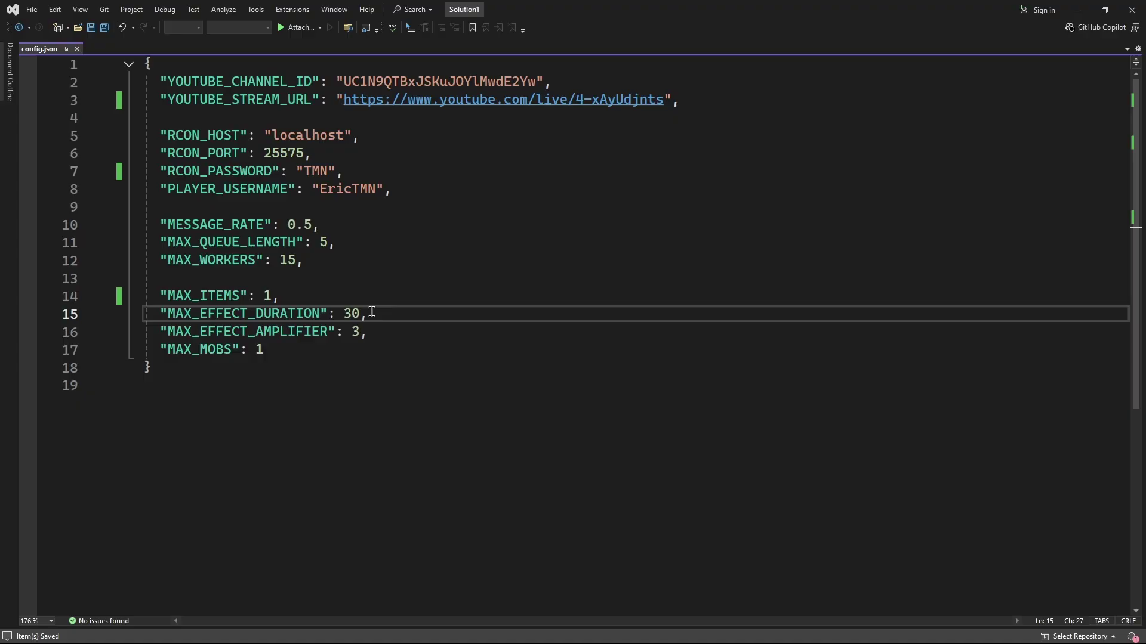
key("BackSpace")
key("BackSpace")
type("90")
key("ctrl+z")
key("ctrl+z")
key("ctrl+z")
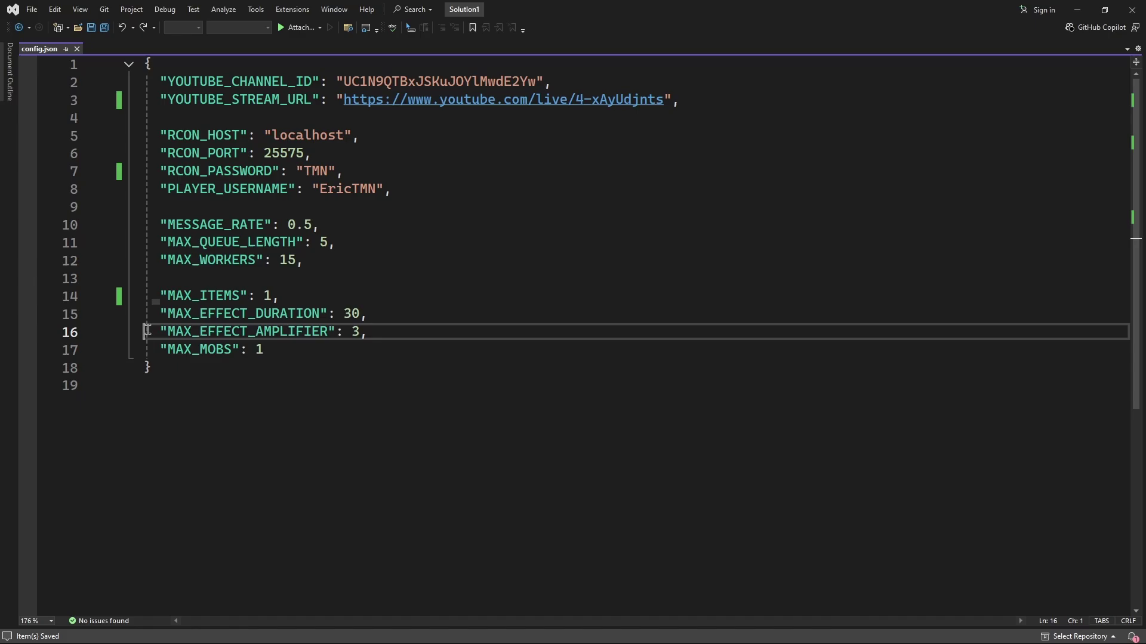
Try MAX_EFFECT_AMPLIFIER 2, then undo it back to 3
left_click_drag(153, 332, 391, 334)
left_click(422, 334)
key("BackSpace")
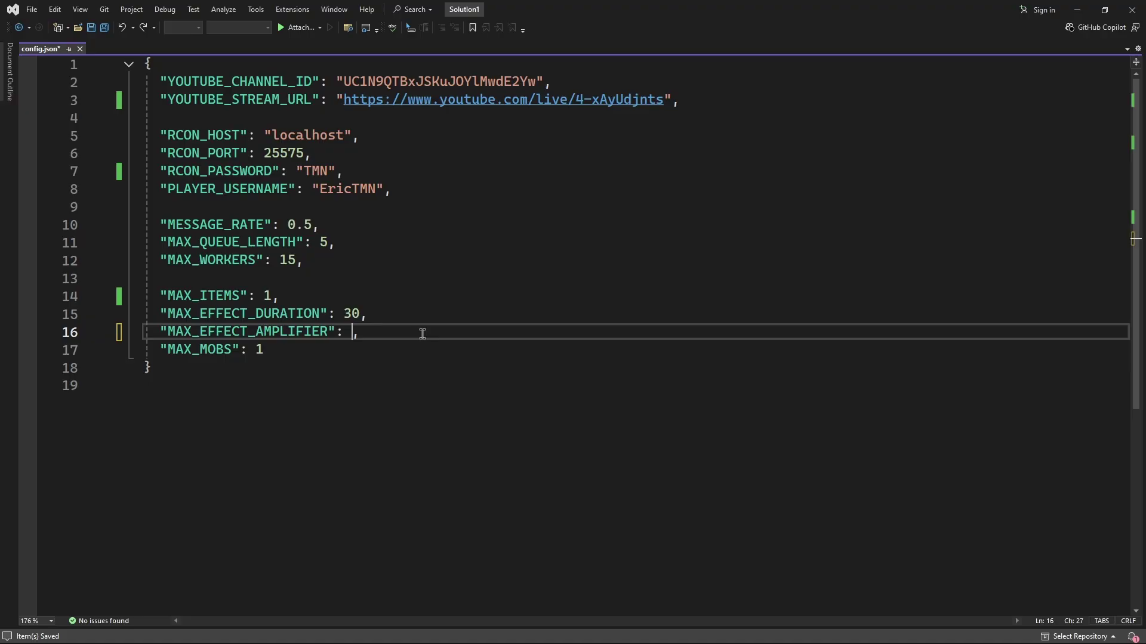
type("2")
key("ctrl+z")
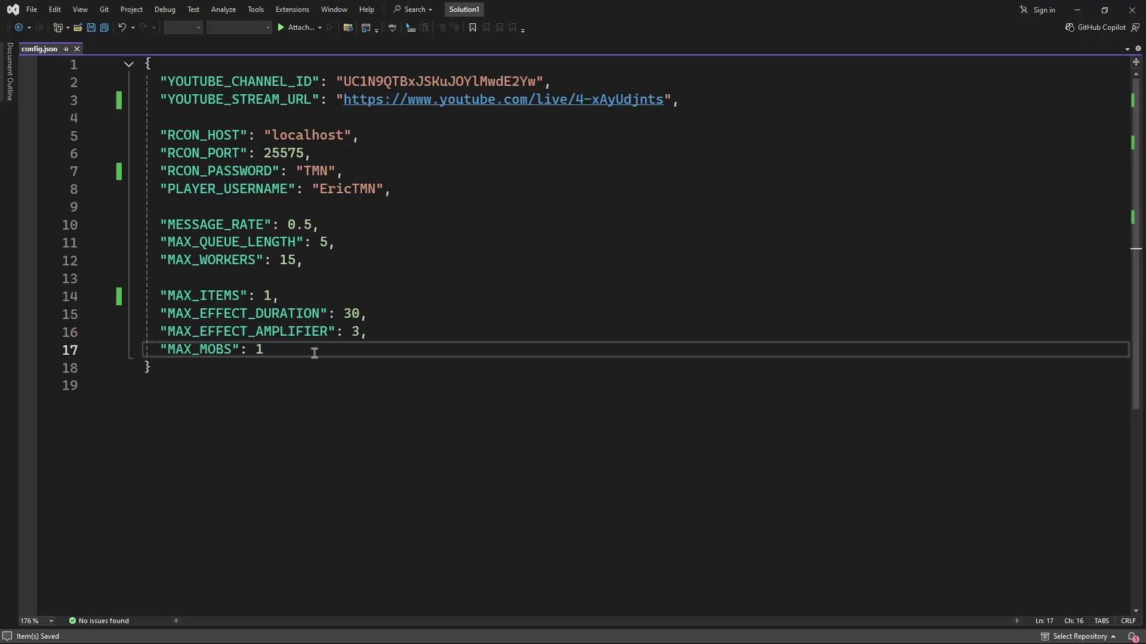
Change MAX_MOBS from 1 to a trial value of 5, then restore it to 1
left_click_drag(312, 352, 148, 350)
left_click(297, 338)
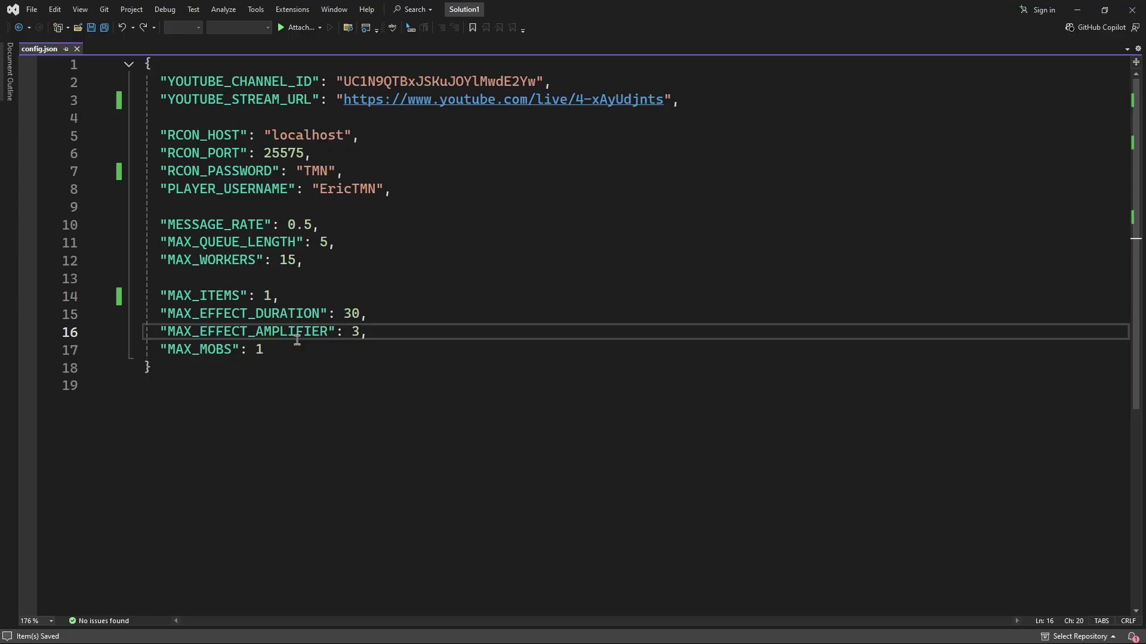
left_click(292, 349)
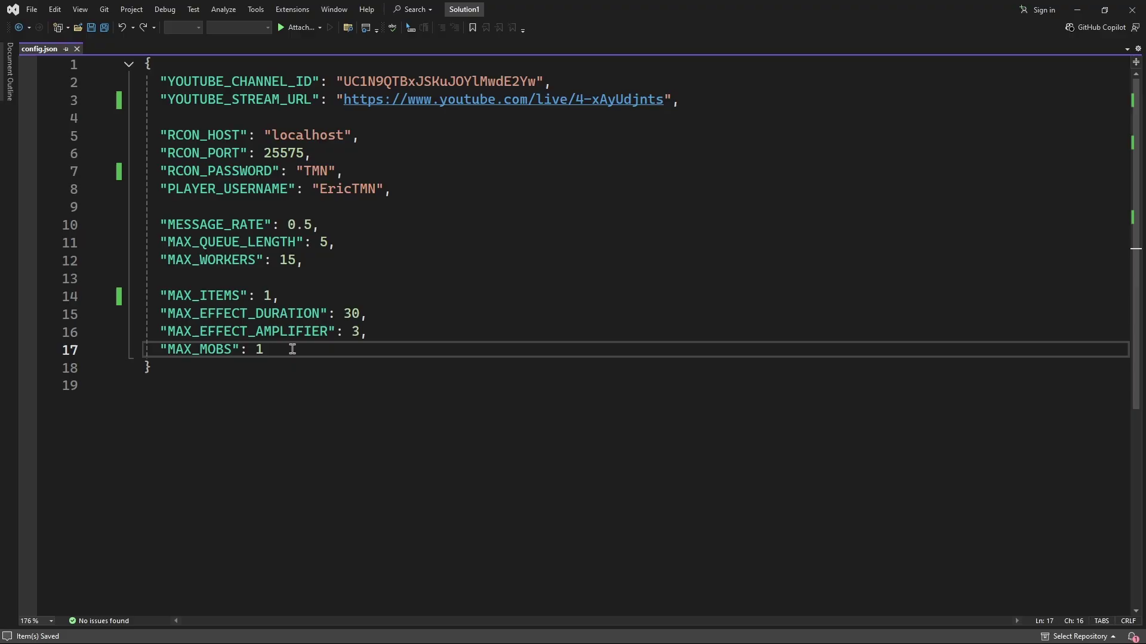
key("BackSpace")
type("5")
key("BackSpace")
type("1")
Save config.json and close Visual Studio
key("ctrl+s")
key("ctrl+a")
left_click(400, 236)
left_click(459, 376)
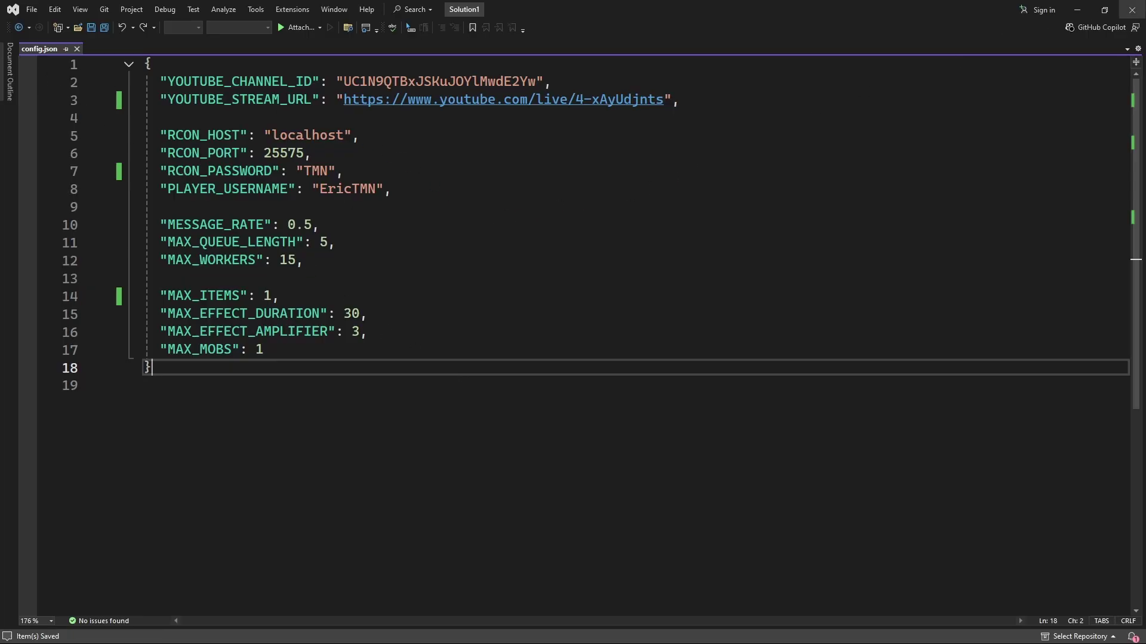
left_click(1132, 10)
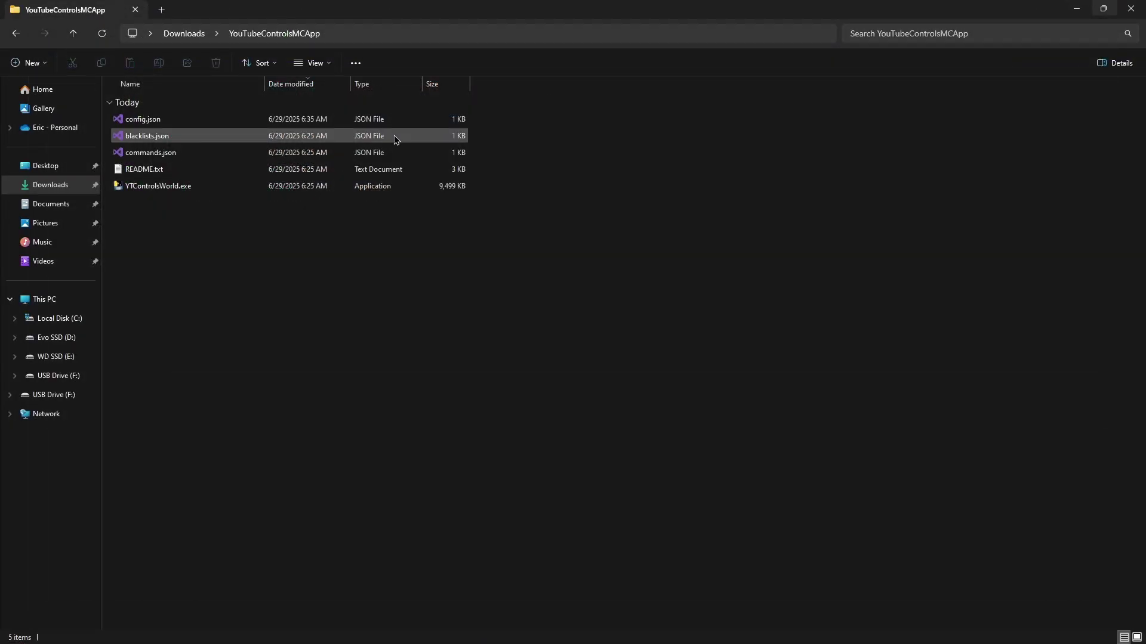
Open blacklists.json and append "warden" to the MOBS list after wither and ender_dragon
double_click(395, 136)
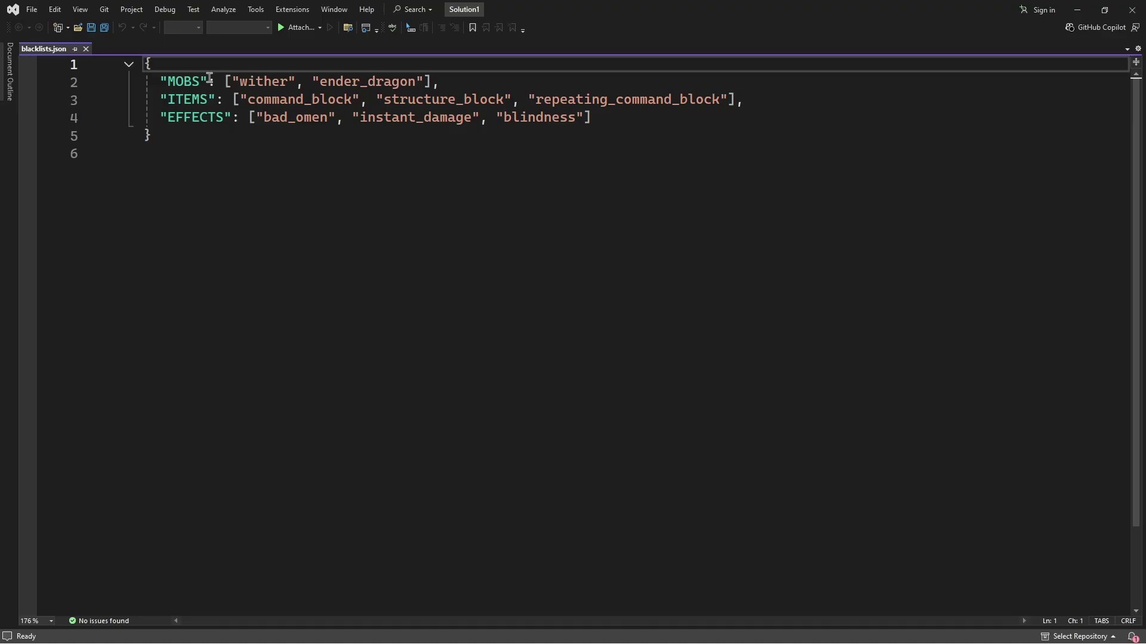
left_click_drag(239, 82, 417, 81)
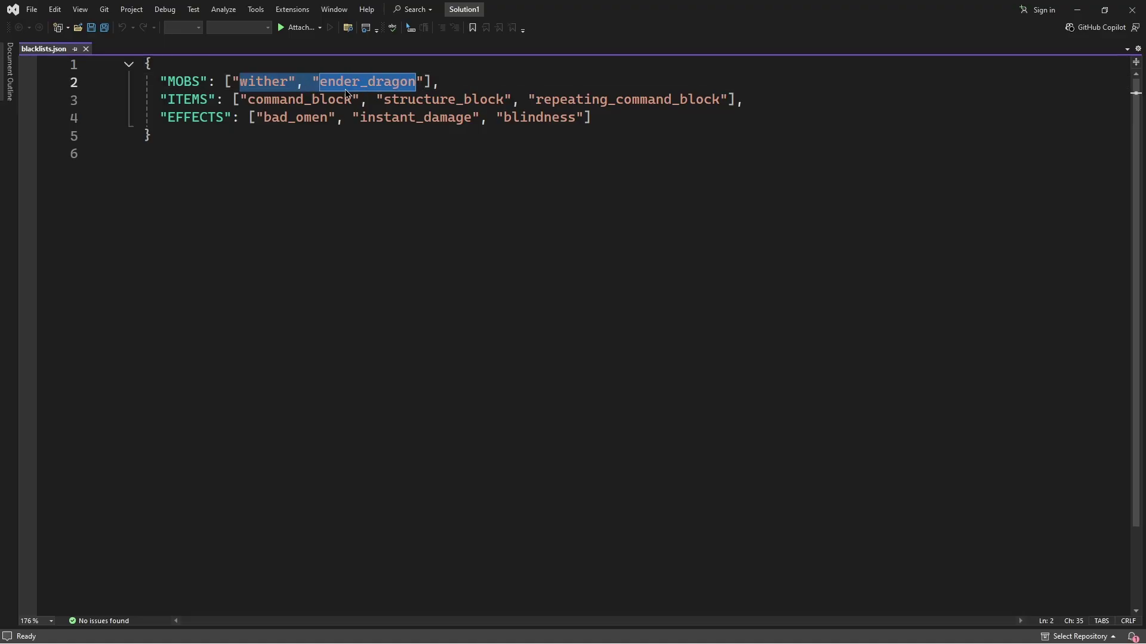
left_click_drag(240, 82, 287, 82)
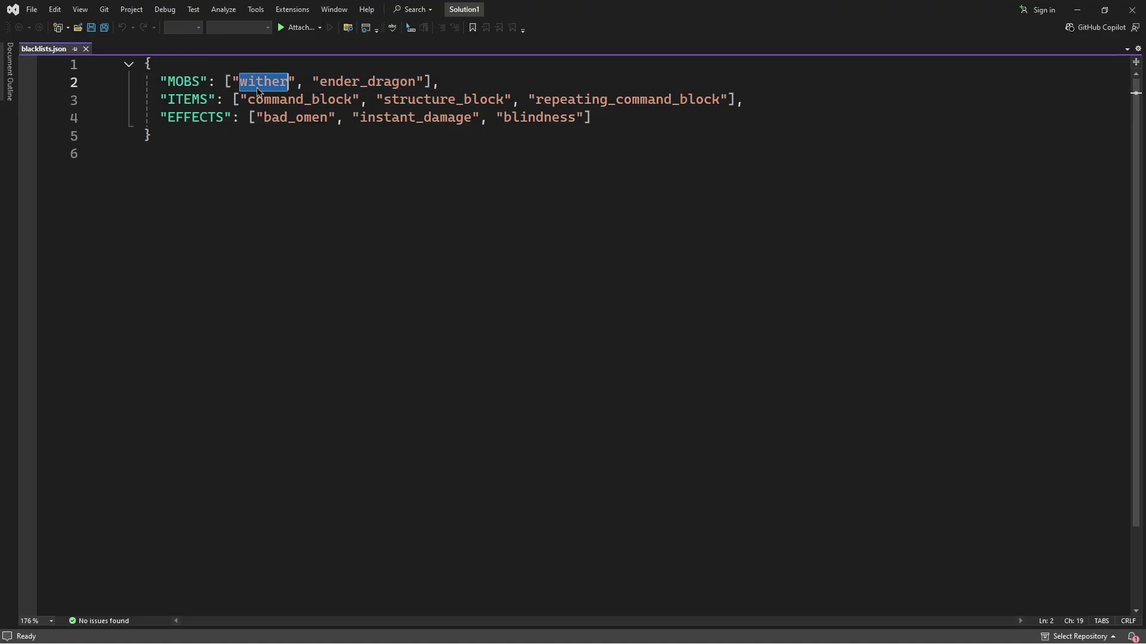
double_click(353, 84)
left_click(436, 86)
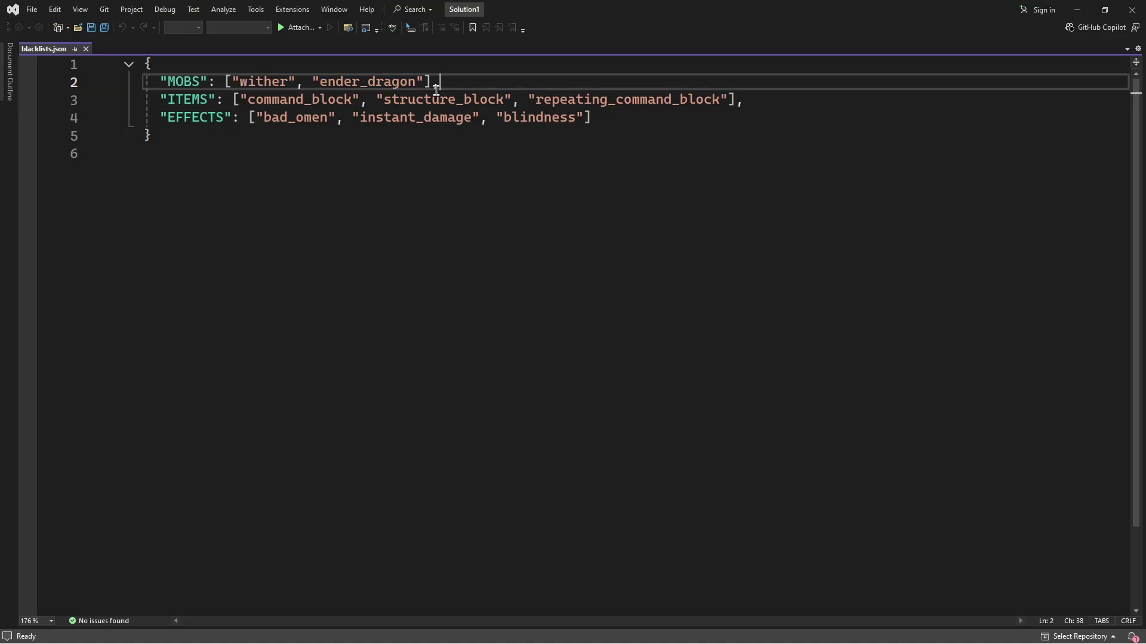
left_click(425, 84)
type(", \"")
type("warden")
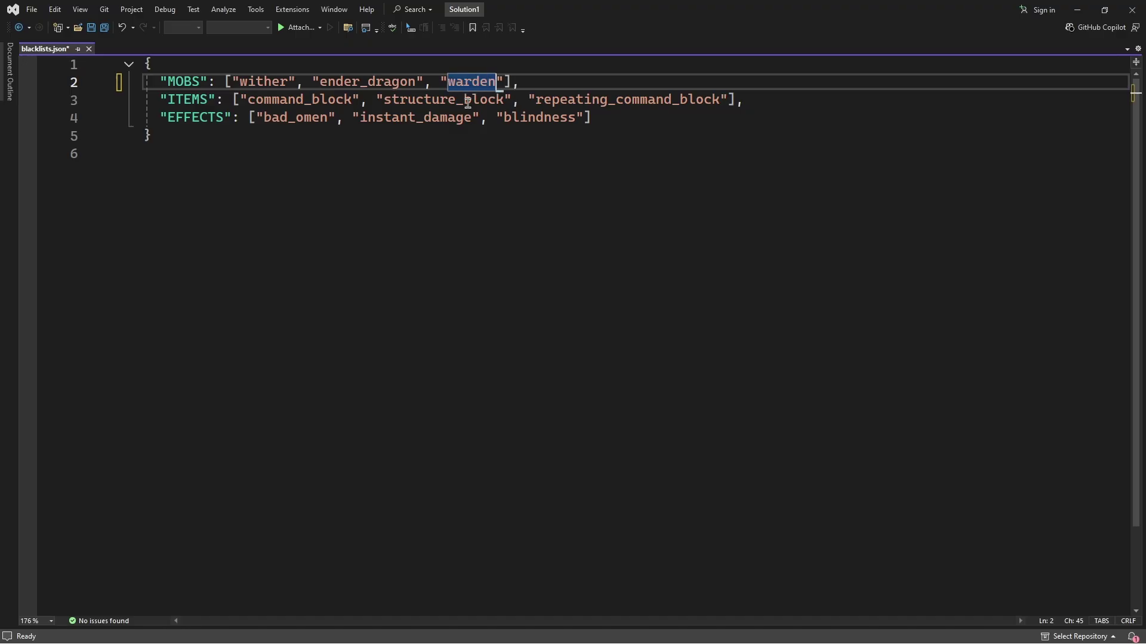
Append "diamond" to the ITEMS list after the command and structure blocks, and save
left_click_drag(204, 100, 504, 99)
double_click(582, 99)
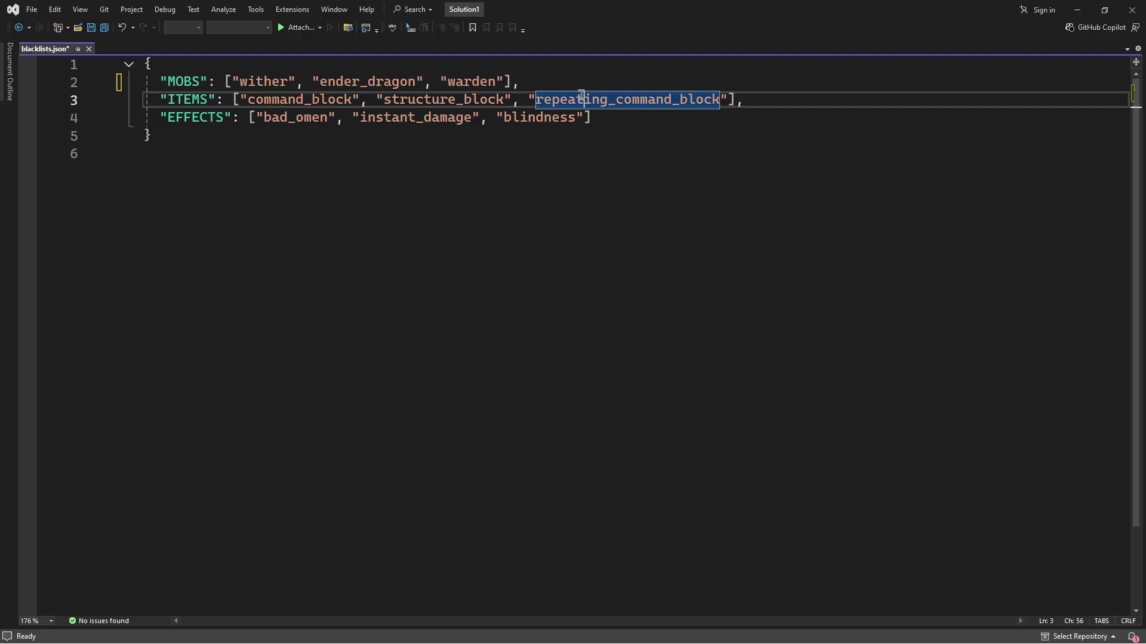
double_click(281, 99)
double_click(420, 99)
double_click(632, 99)
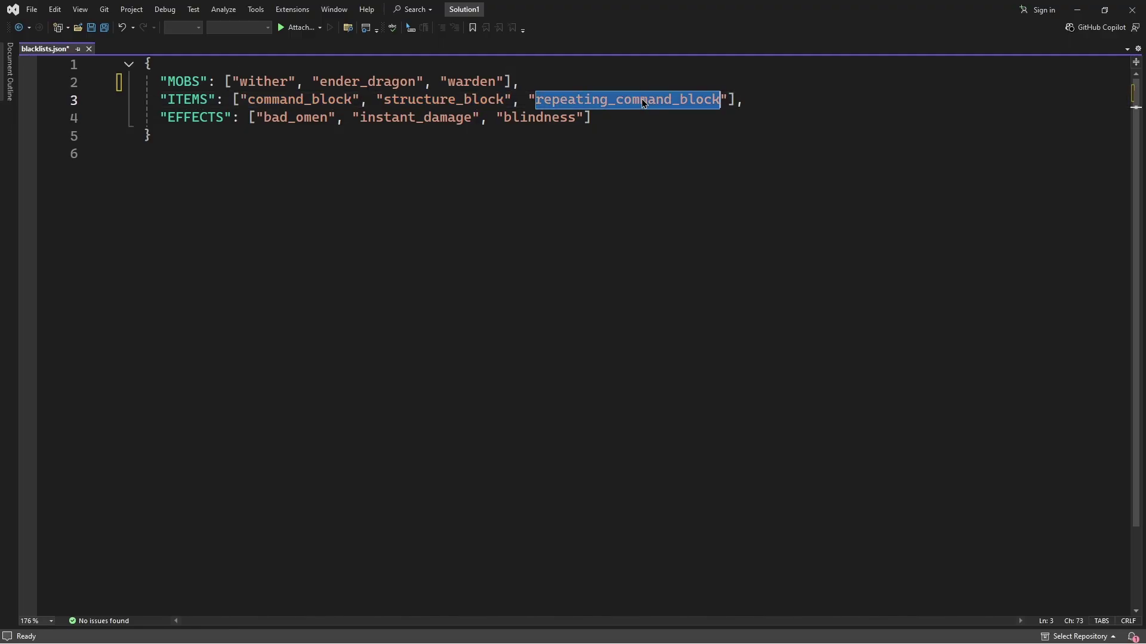
double_click(710, 99)
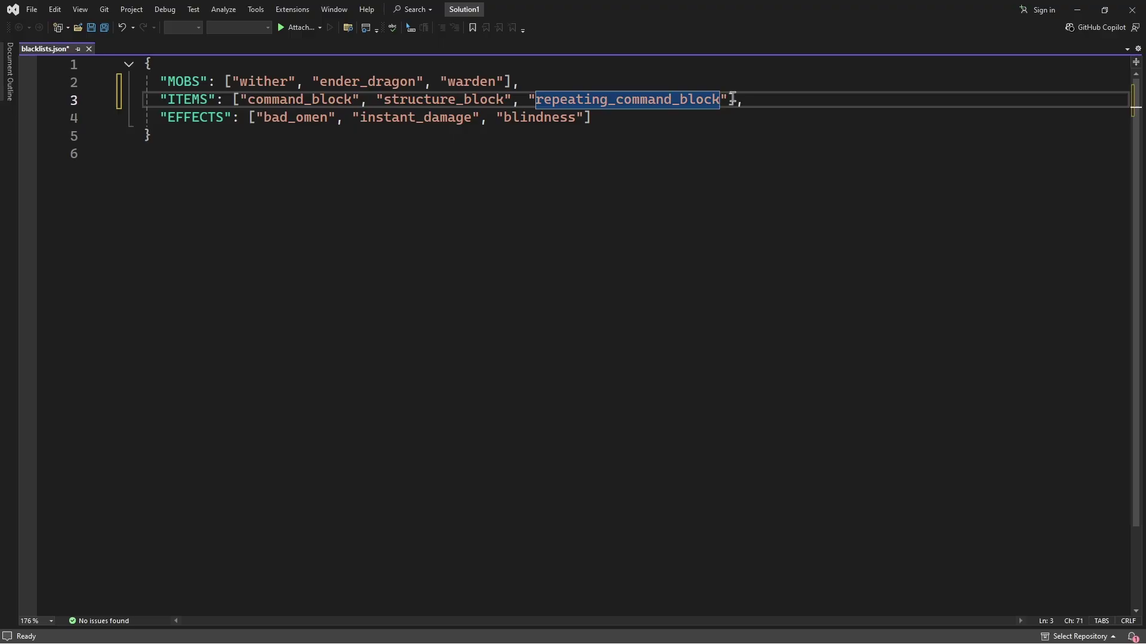
left_click(727, 99)
type(", ")
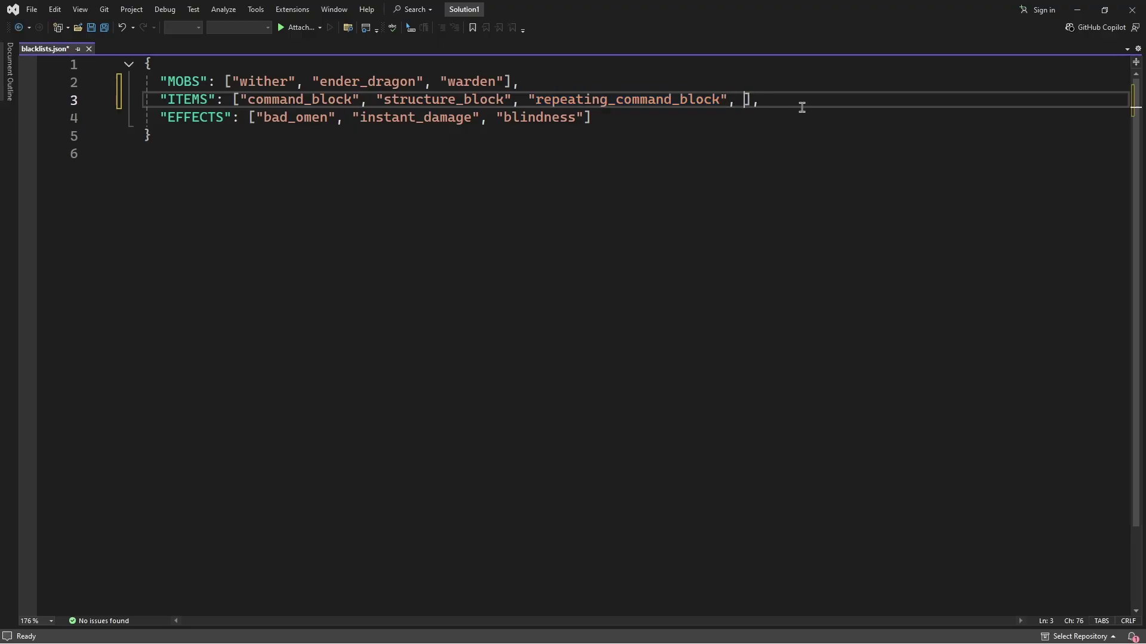
type("\"diamond")
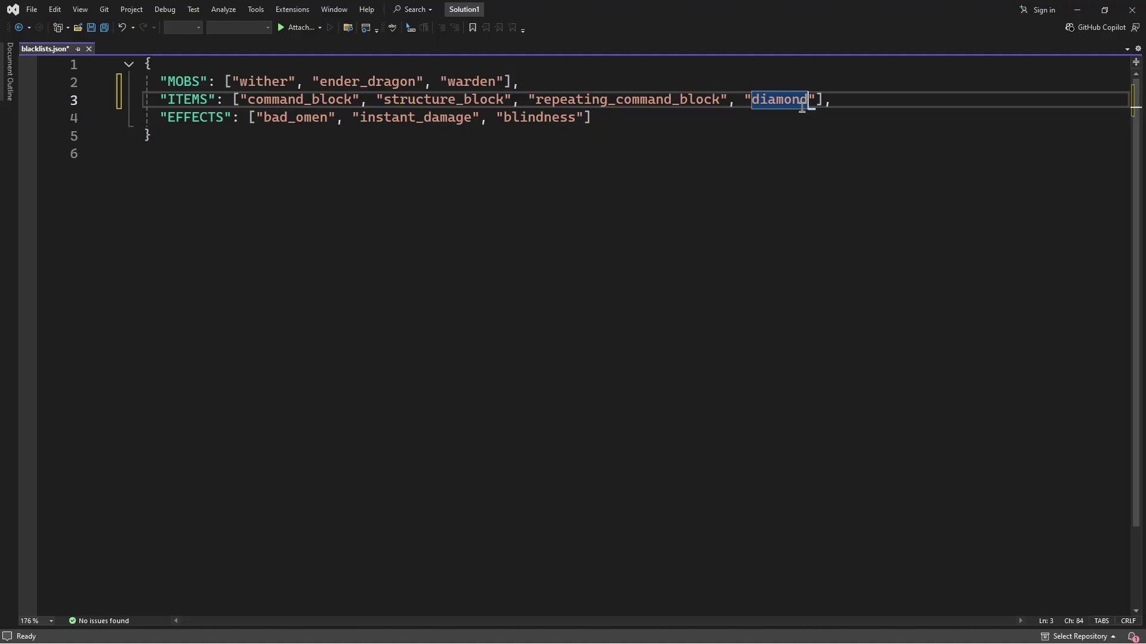
key("ctrl+s")
Append "weakness" to the EFFECTS list after blindness and save blacklists.json
left_click_drag(167, 117, 448, 117)
double_click(564, 116)
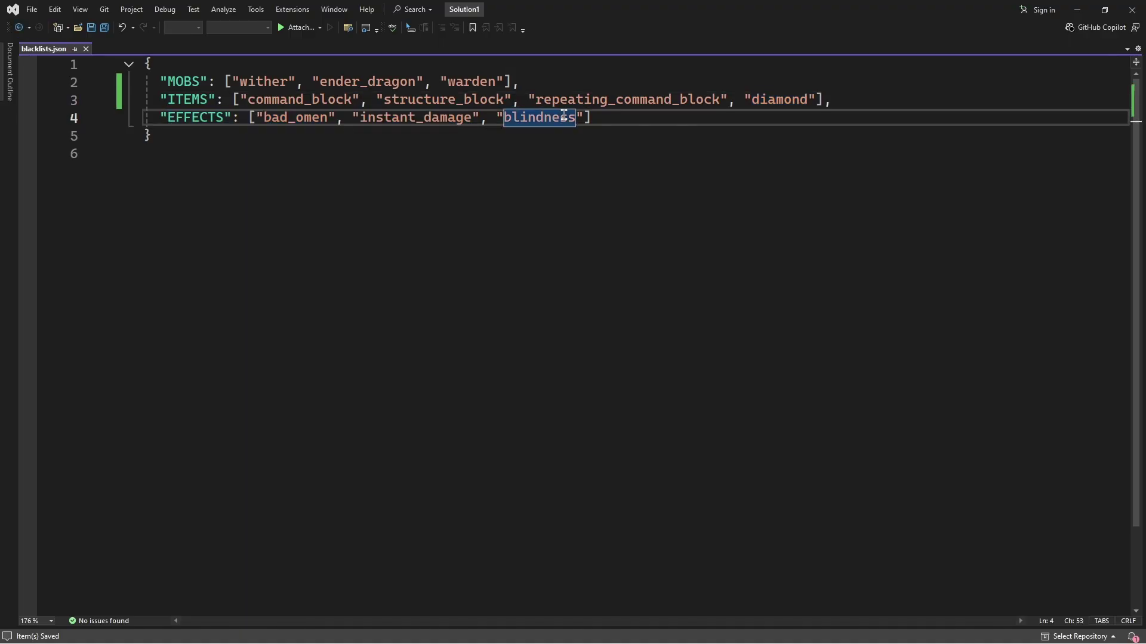
double_click(278, 117)
double_click(457, 119)
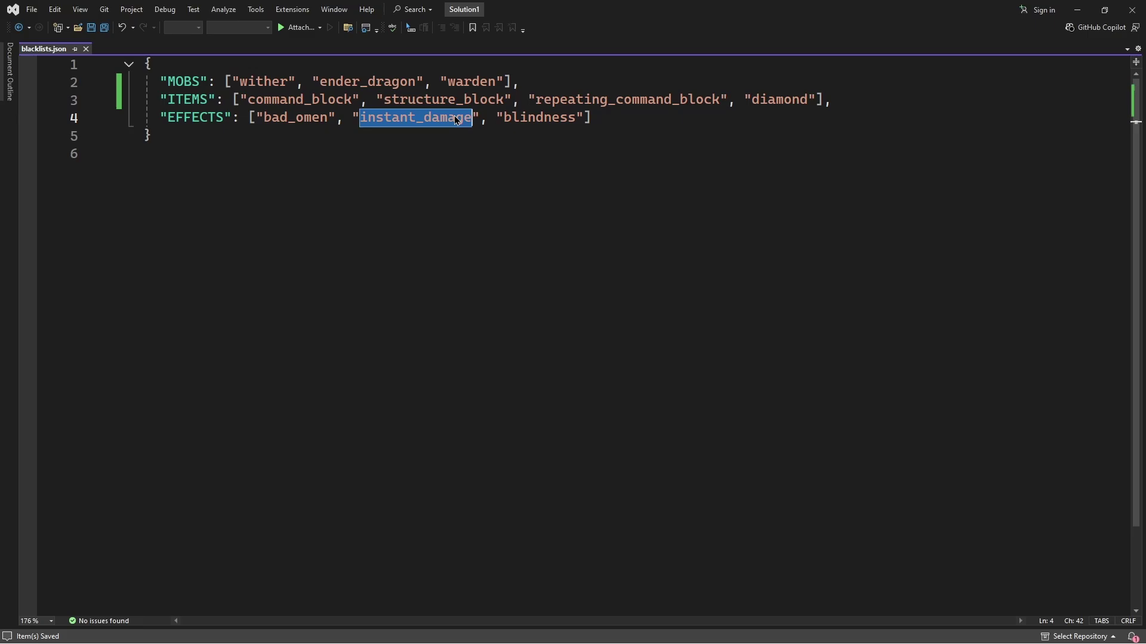
double_click(564, 117)
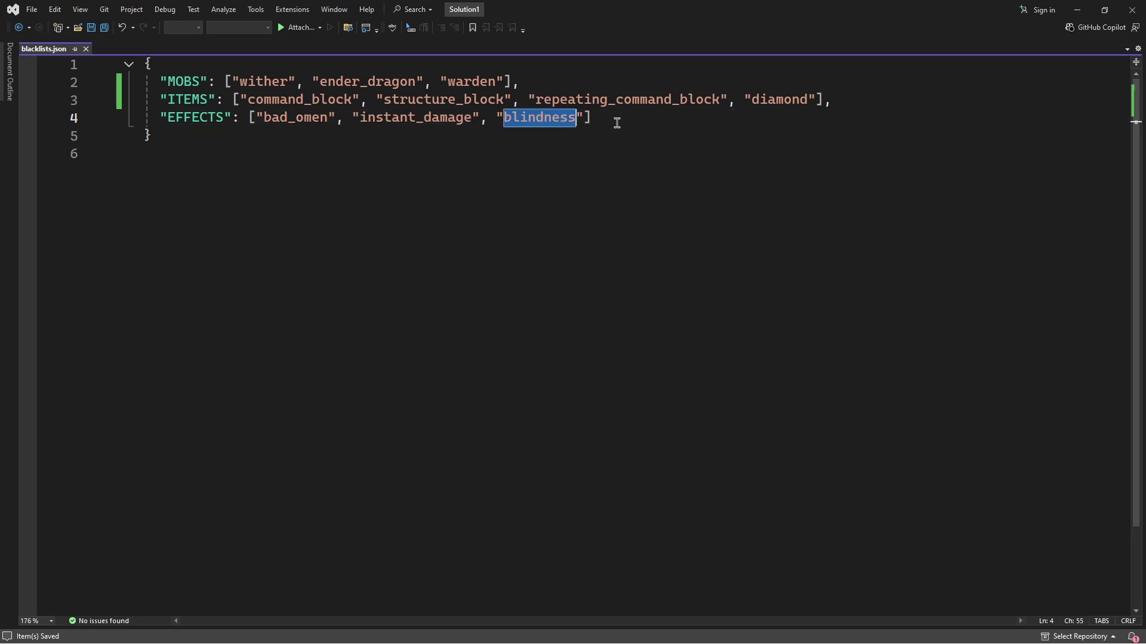
left_click(618, 121)
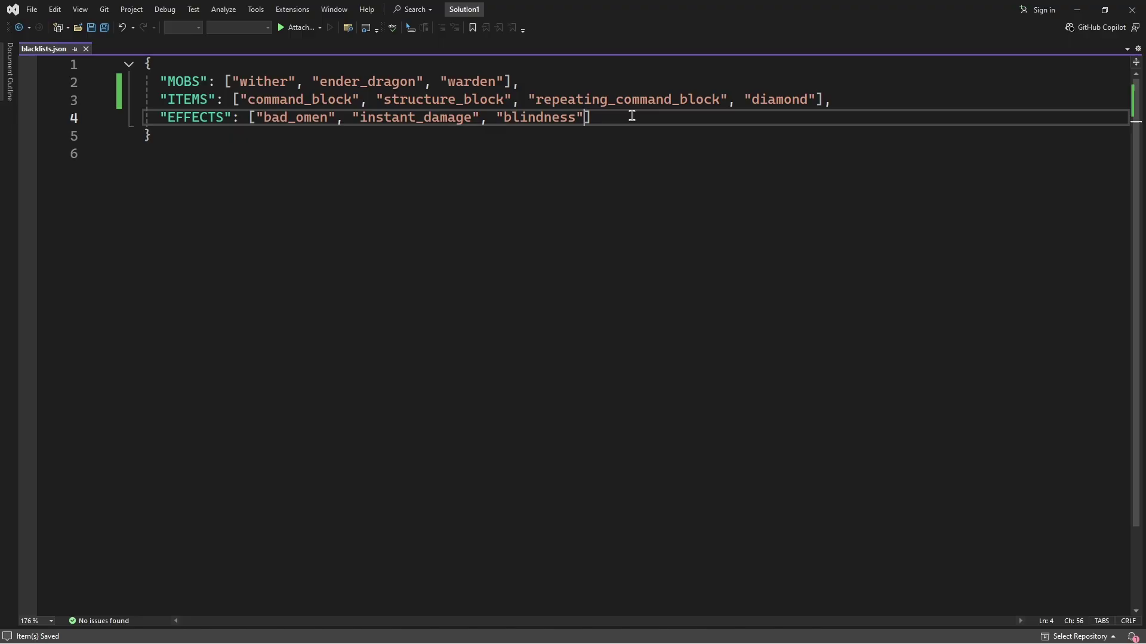
type(", \"")
type("weakness")
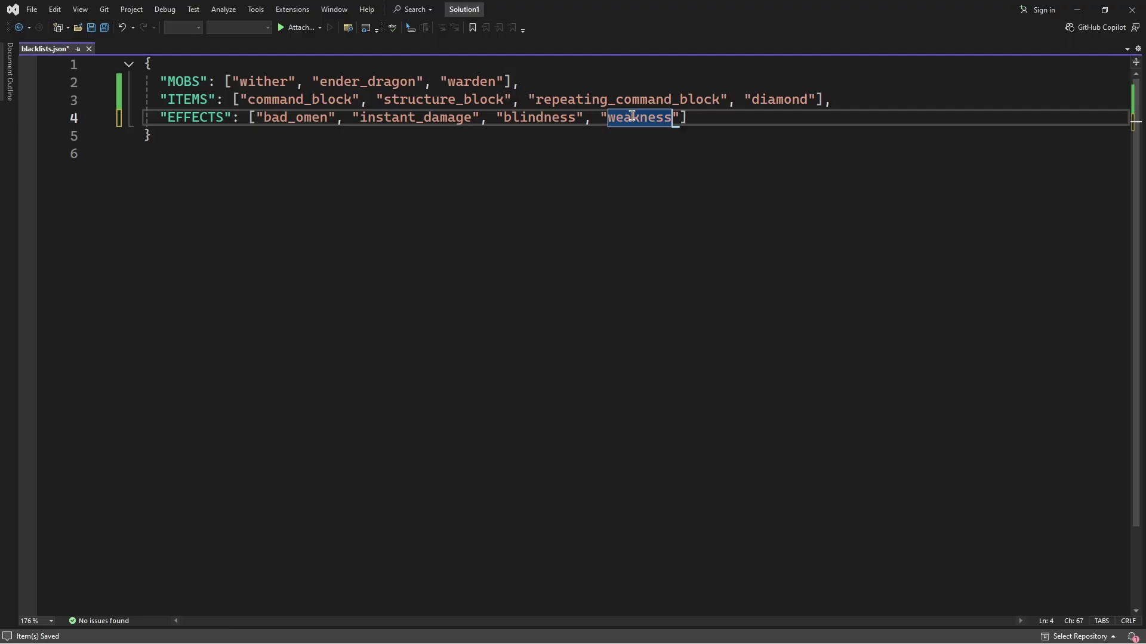
left_click(739, 123)
key("ctrl+s")
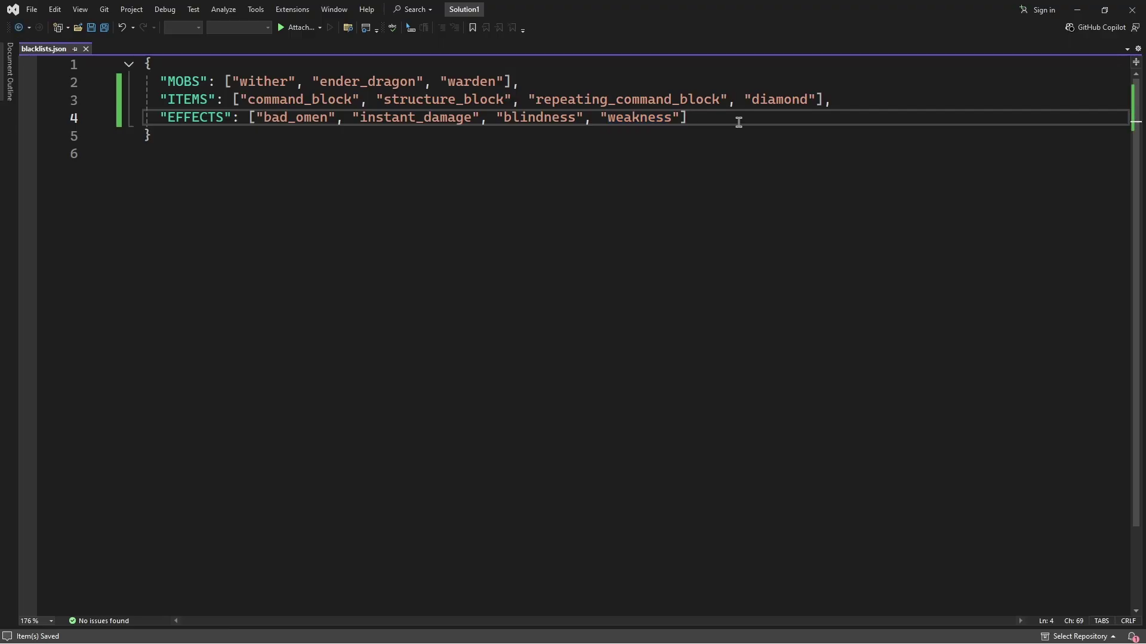
left_click(1132, 9)
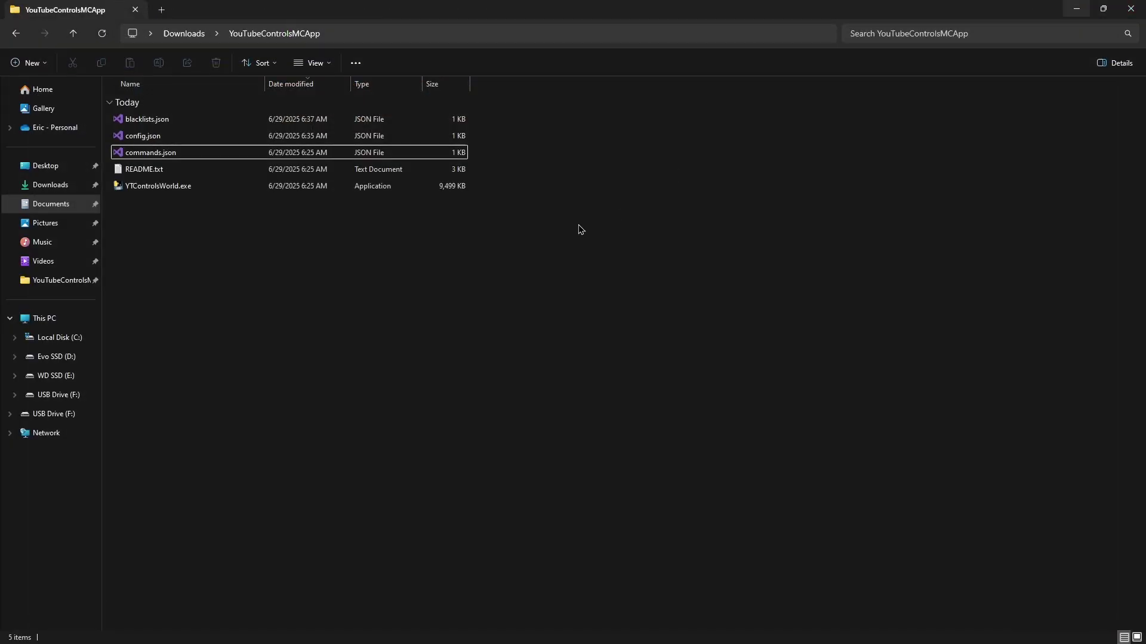
double_click(194, 153)
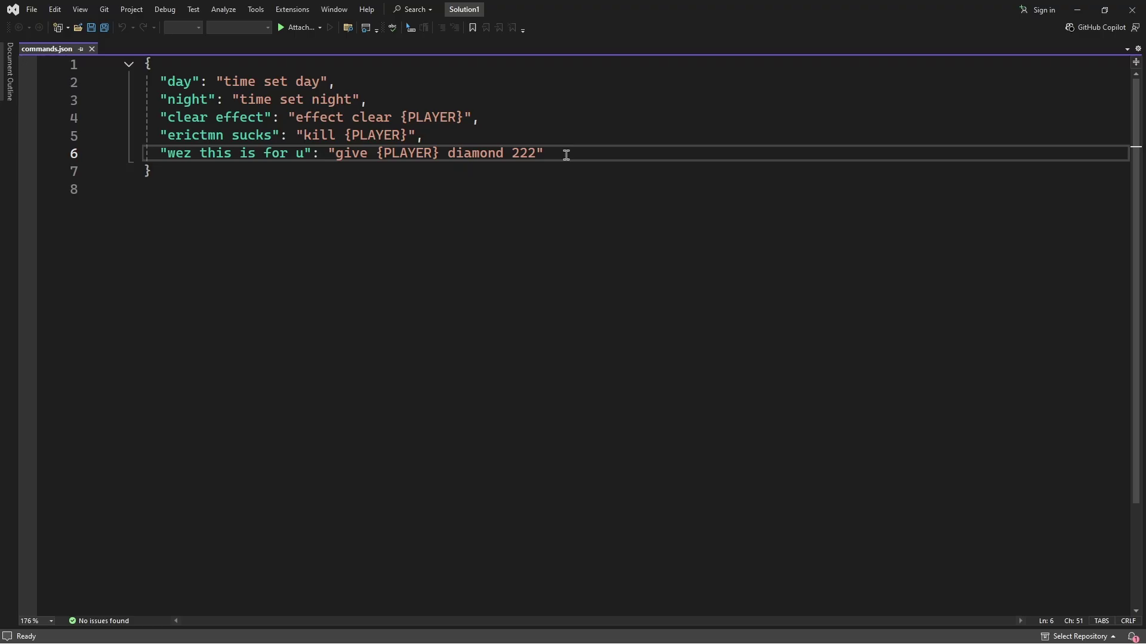
left_click(169, 82)
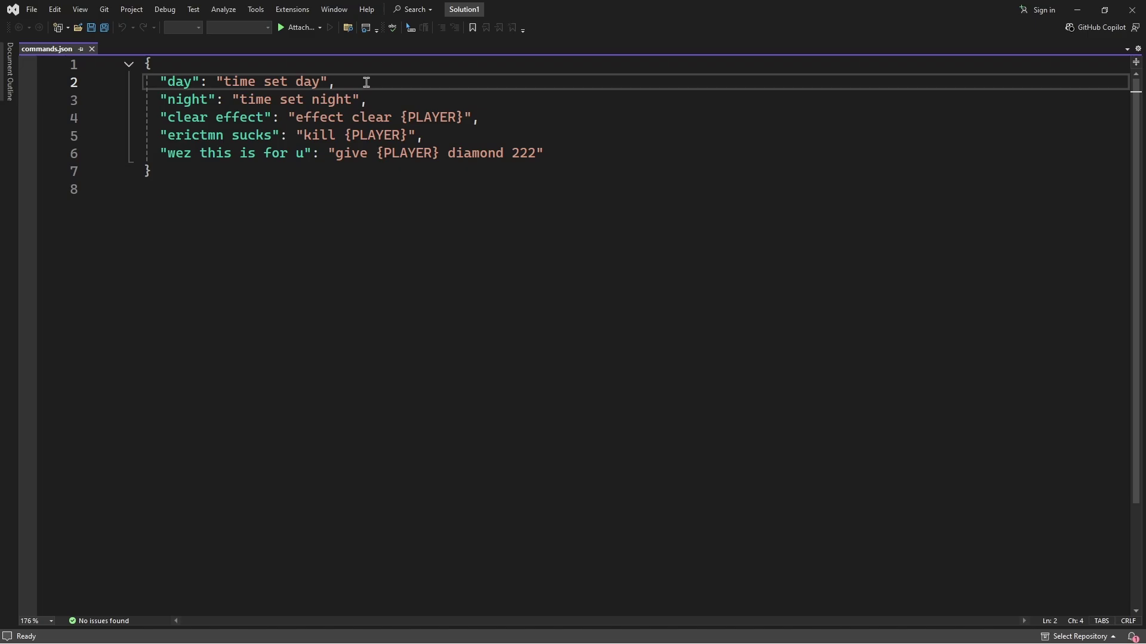
left_click_drag(365, 82, 171, 82)
left_click(173, 82)
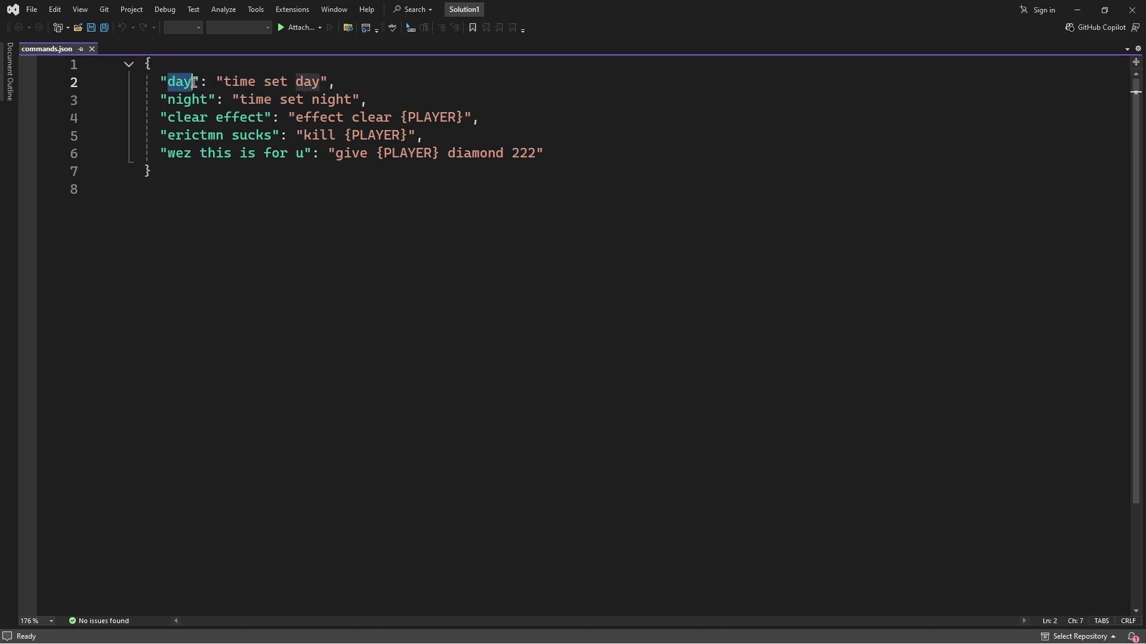
double_click(248, 82)
left_click_drag(224, 82, 257, 82)
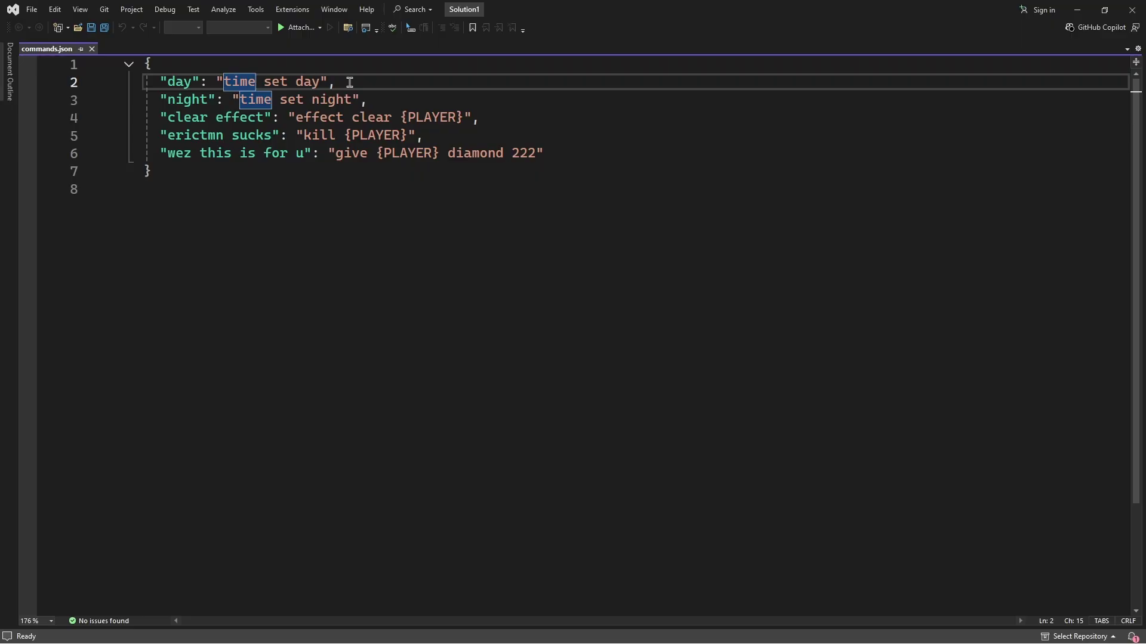
left_click(551, 153)
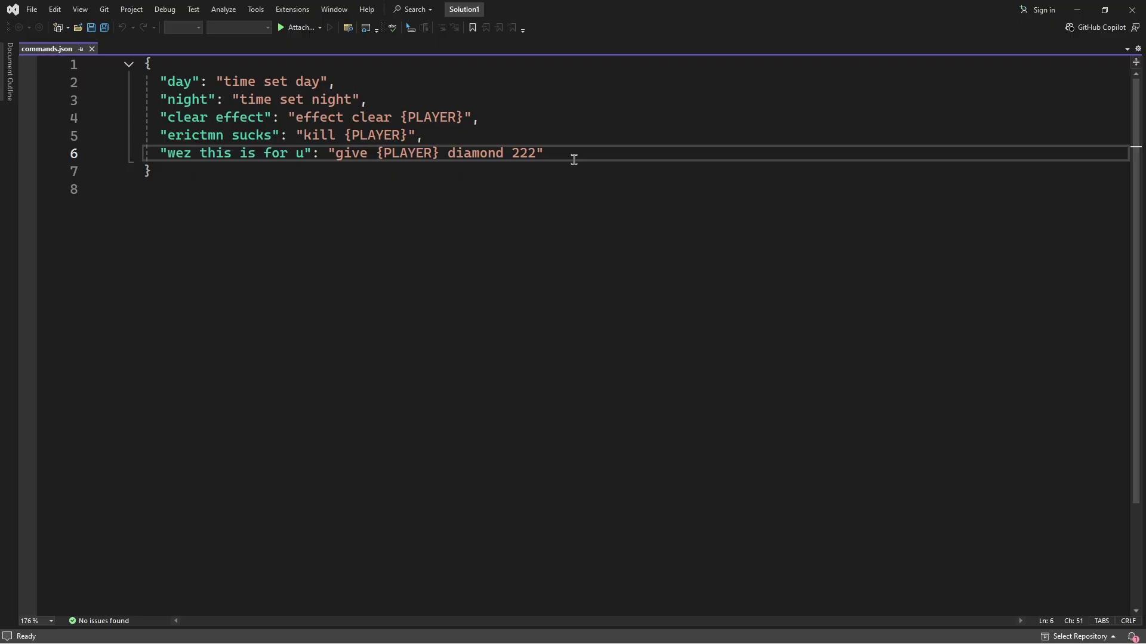
Add a new line 7 entry "custom": "give {PLAYER} netherite_ingot 69" and save commands.json
type(",")
key("Return")
type("\"")
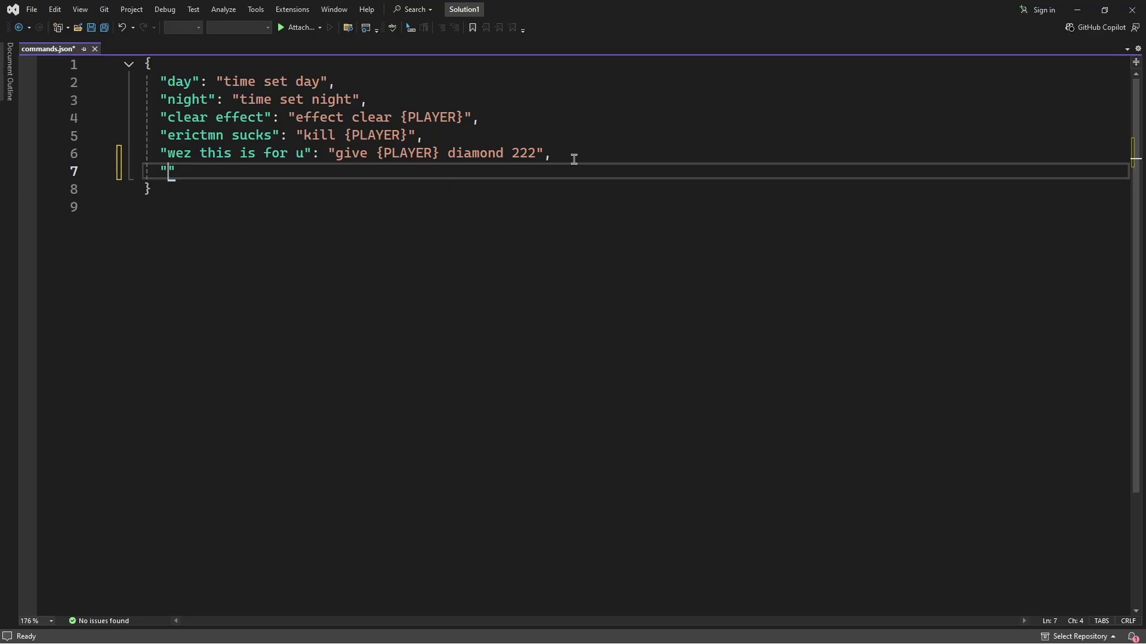
type("custom\"")
key("ctrl+s")
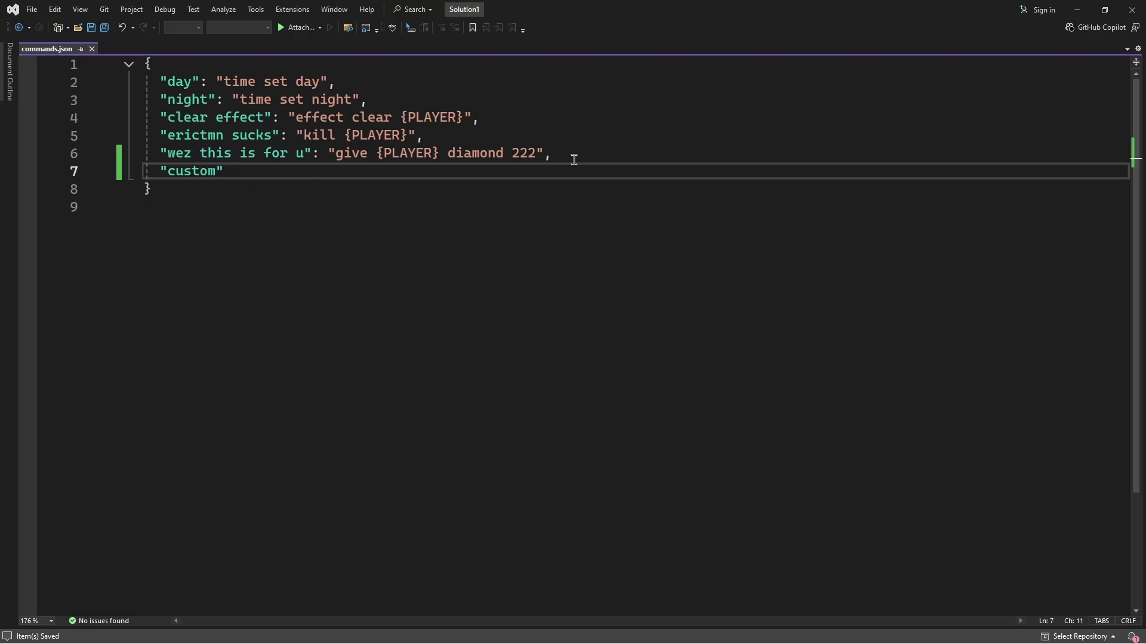
type(": \"give {P")
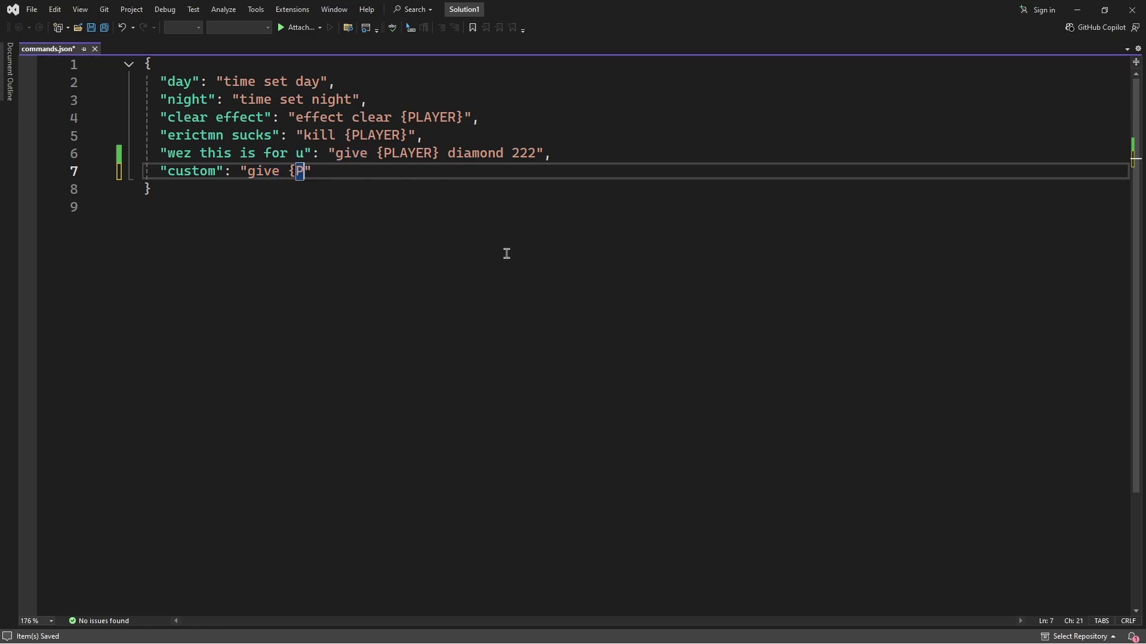
type("LAYER} ")
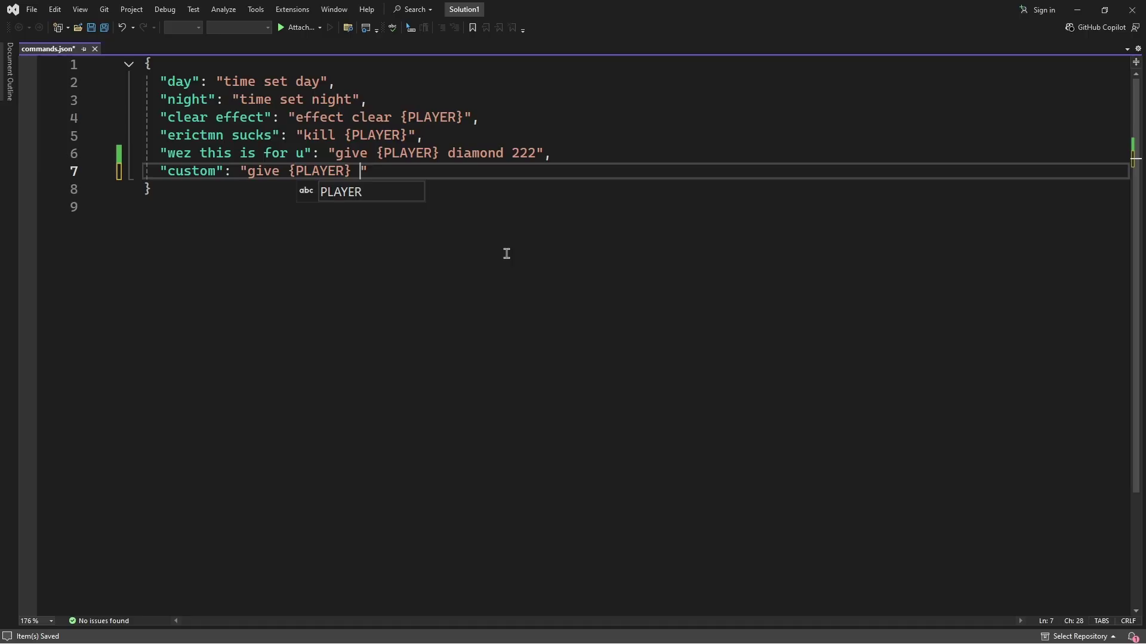
type("netherite_ingot")
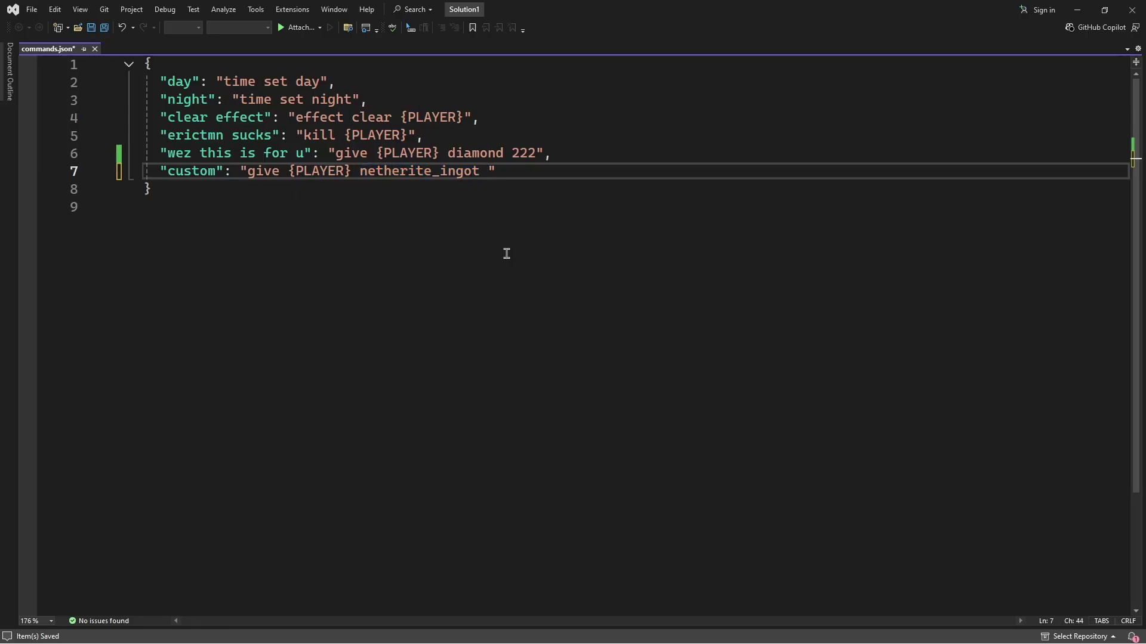
type(" 69")
key("ctrl+s")
Review the {PLAYER}, netherite_ingot and 69 parts of the custom command, then close Visual Studio
mouse_move(296, 171)
left_mouse_down()
mouse_move(362, 170)
mouse_move(244, 172)
mouse_move(288, 171)
left_mouse_up()
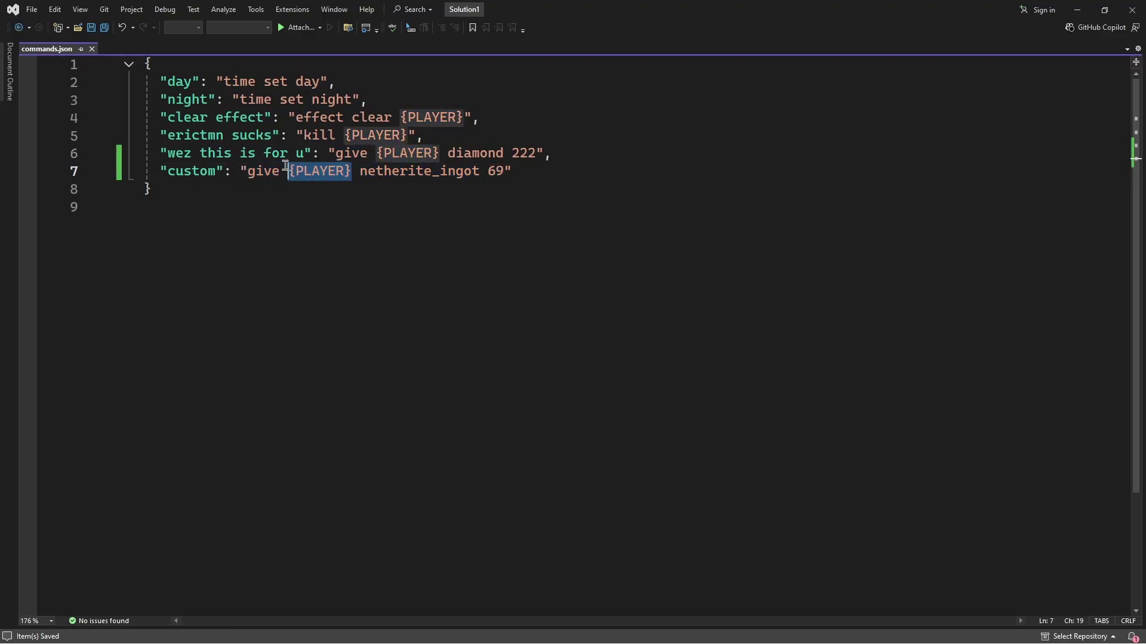
left_click(316, 171)
left_click_drag(363, 173, 289, 171)
left_click(287, 171)
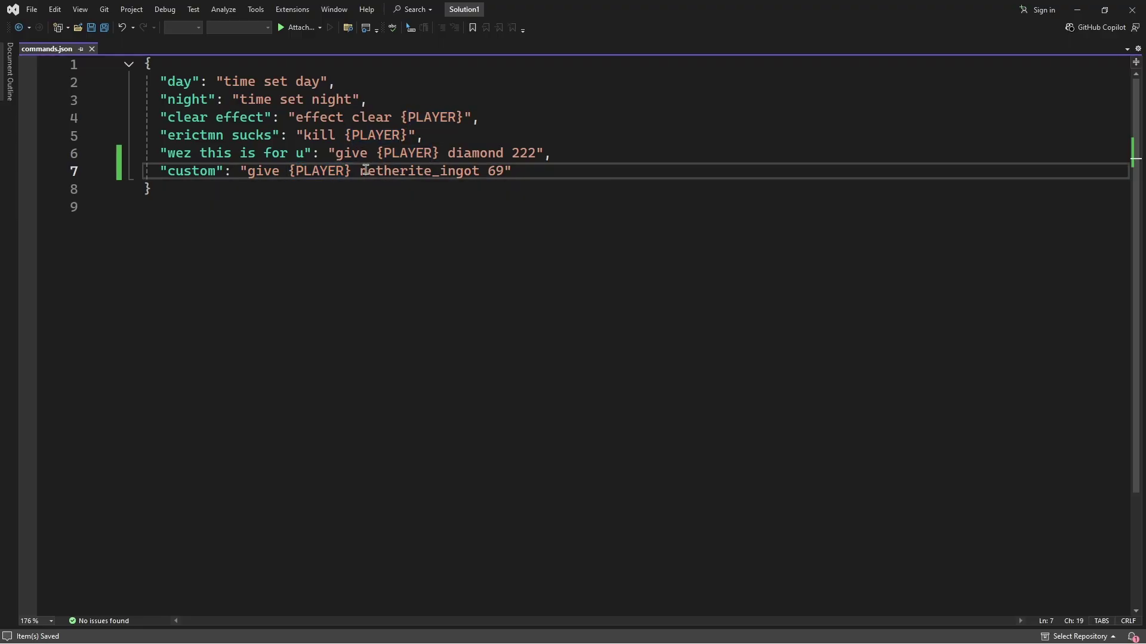
left_click_drag(360, 172, 489, 172)
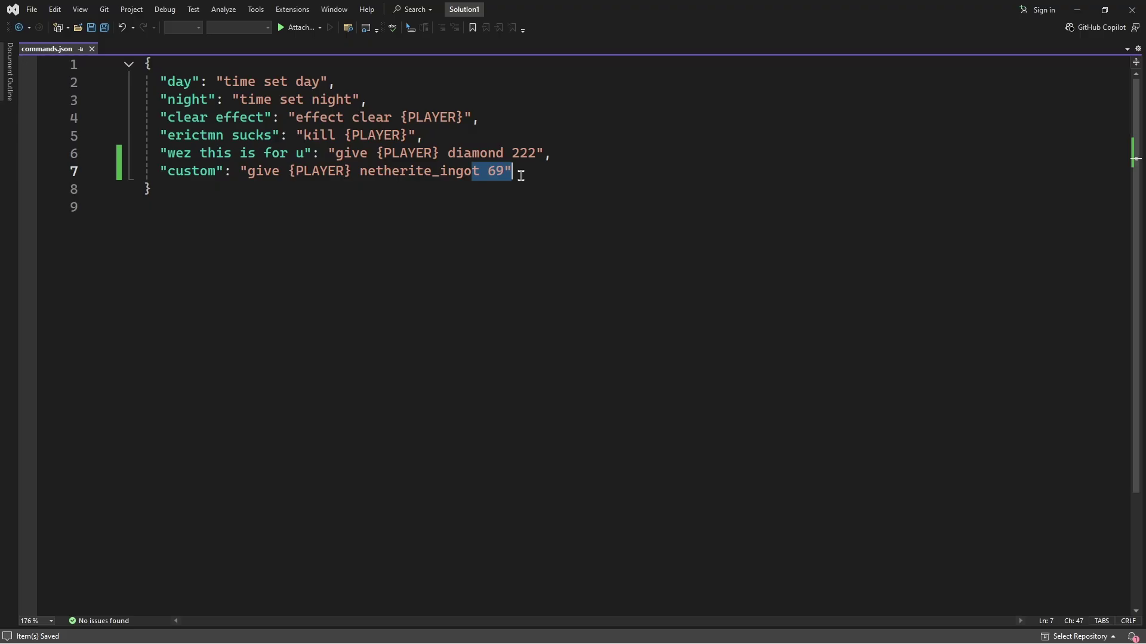
left_click_drag(361, 172, 478, 174)
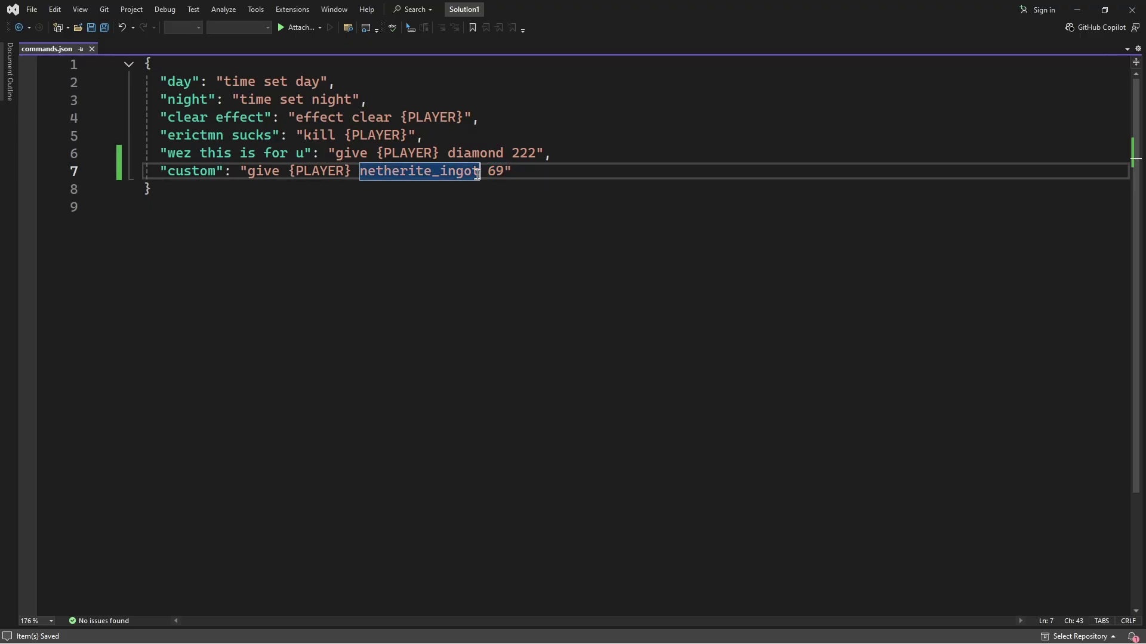
left_click(527, 174)
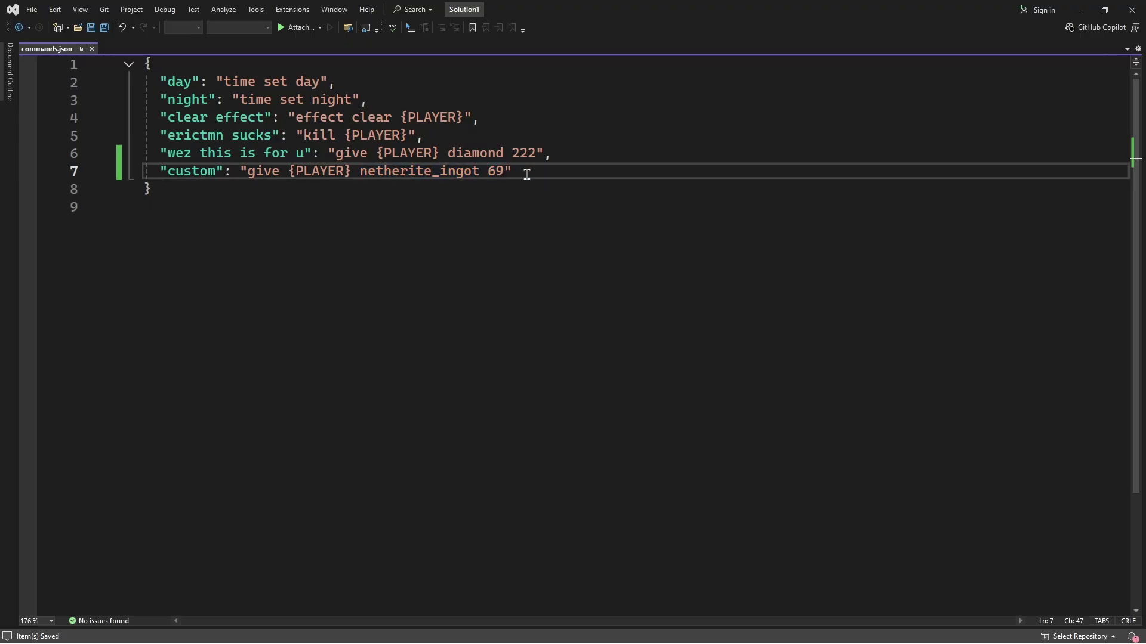
left_click(1132, 10)
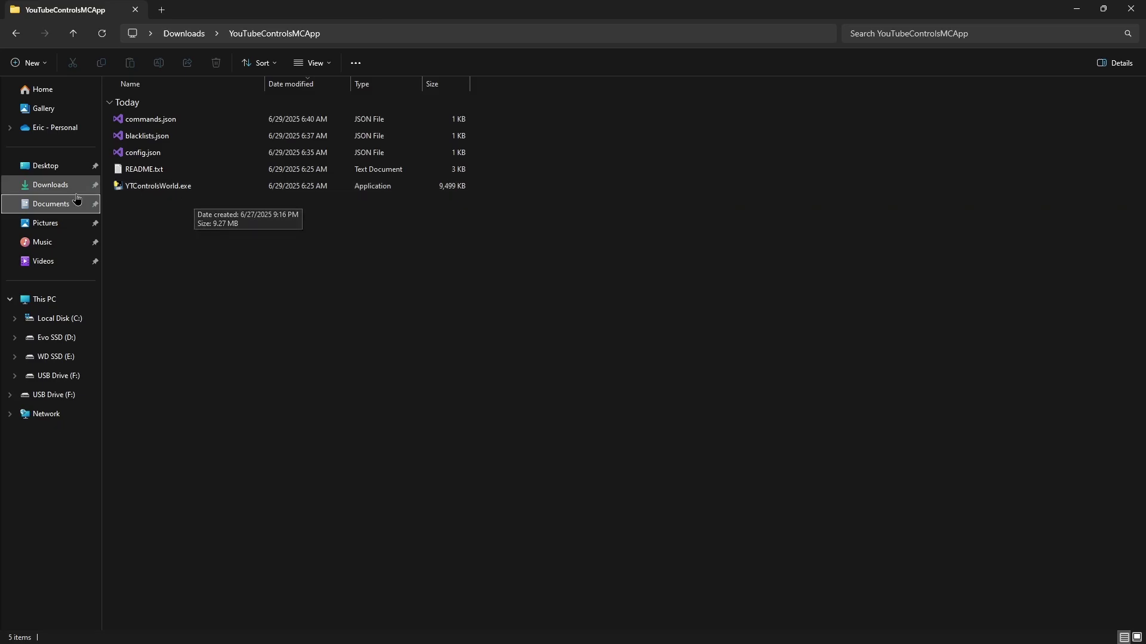
Run paper-1.21.6-47.jar from Downloads > server, confirm RCON on port 25575, then close the server
left_click(43, 190)
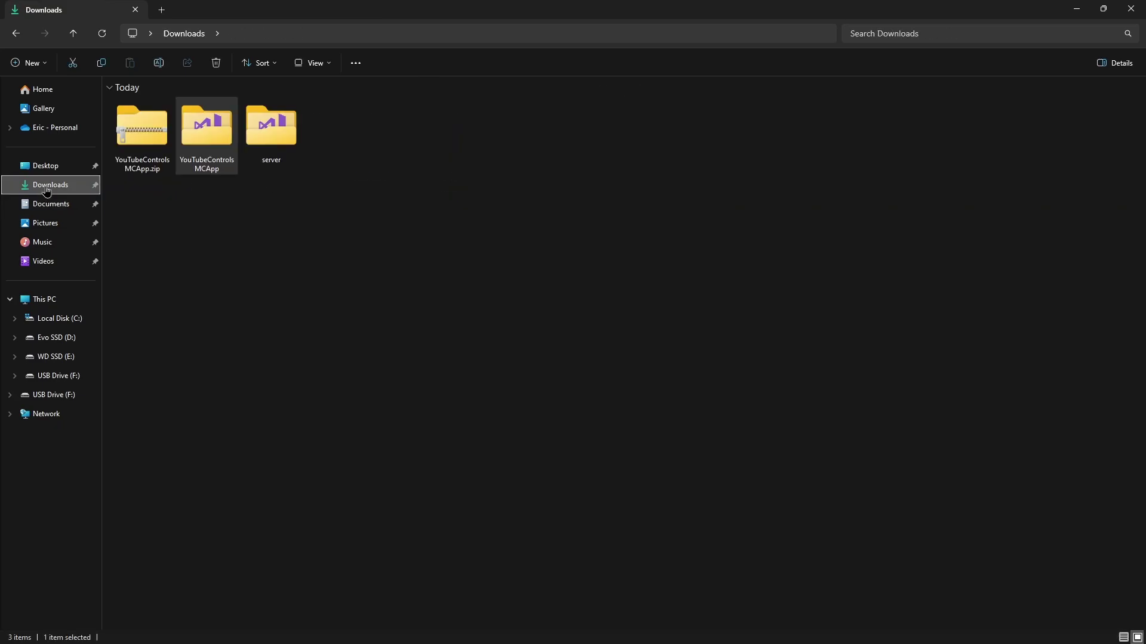
double_click(267, 132)
left_click(205, 154)
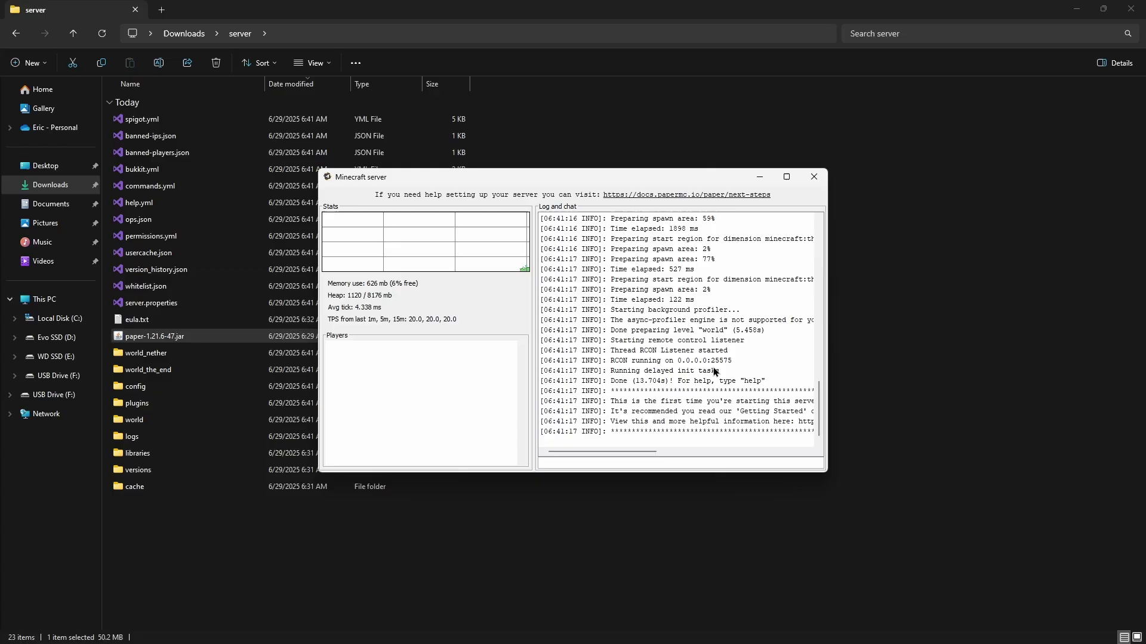
left_click_drag(599, 353, 725, 354)
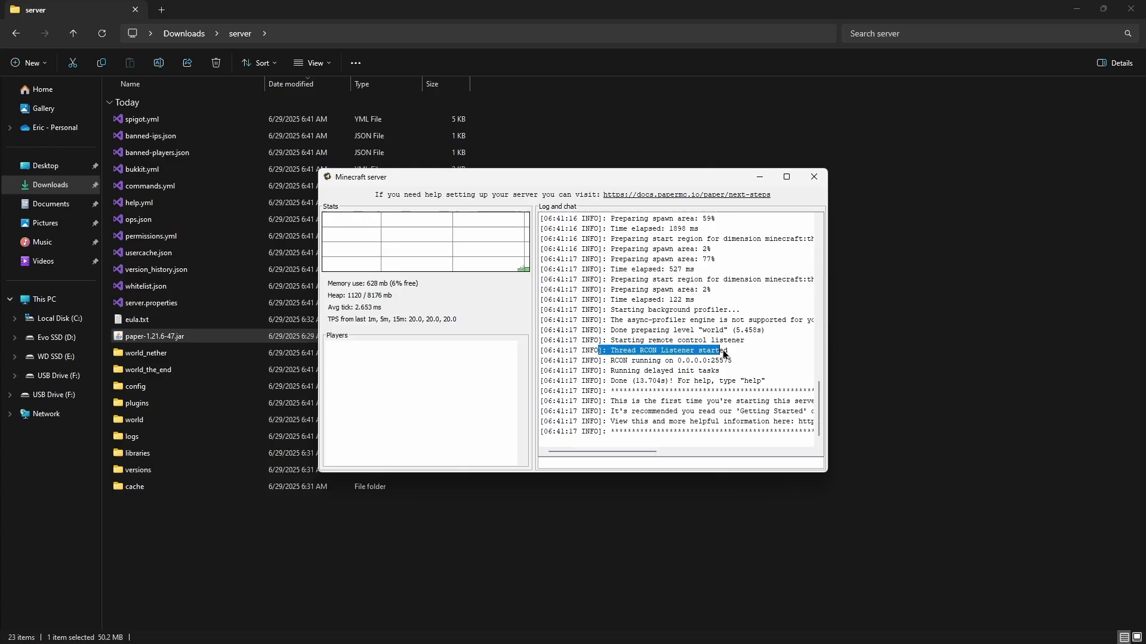
left_click(740, 354)
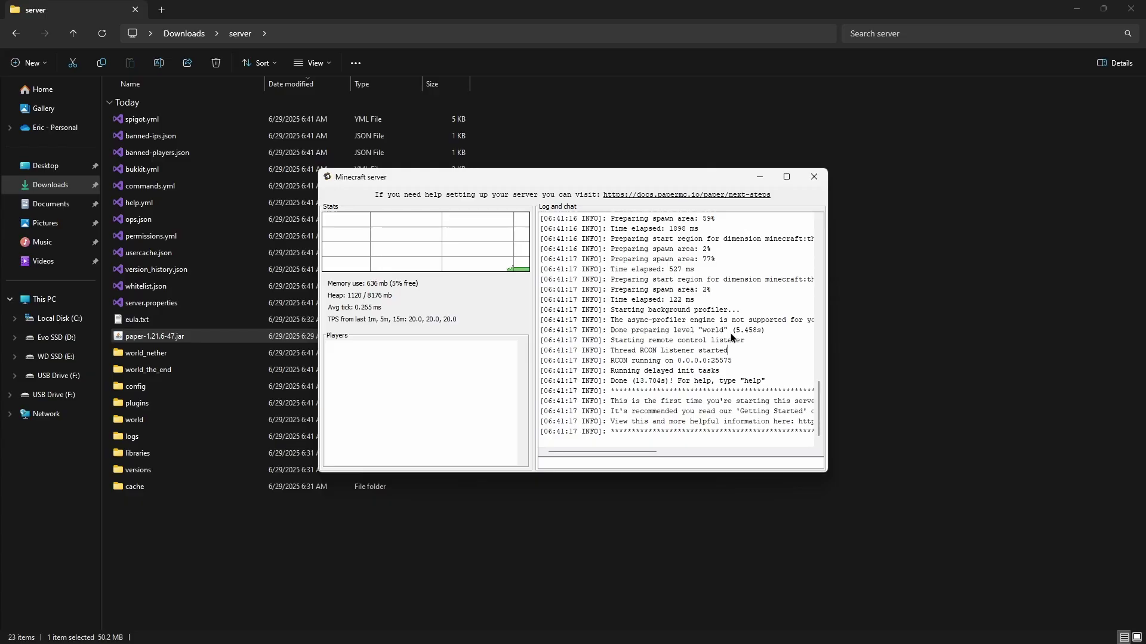
left_click(814, 177)
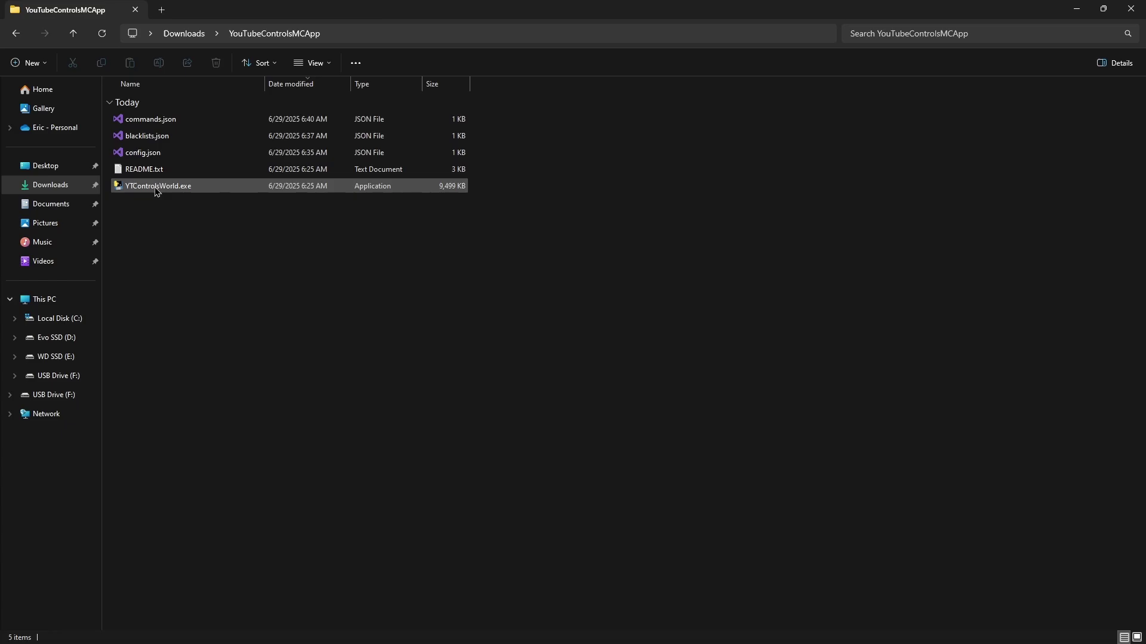
Launch YTControlsWorld.exe, allowing it past the SmartScreen warning with Run anyway
double_click(152, 188)
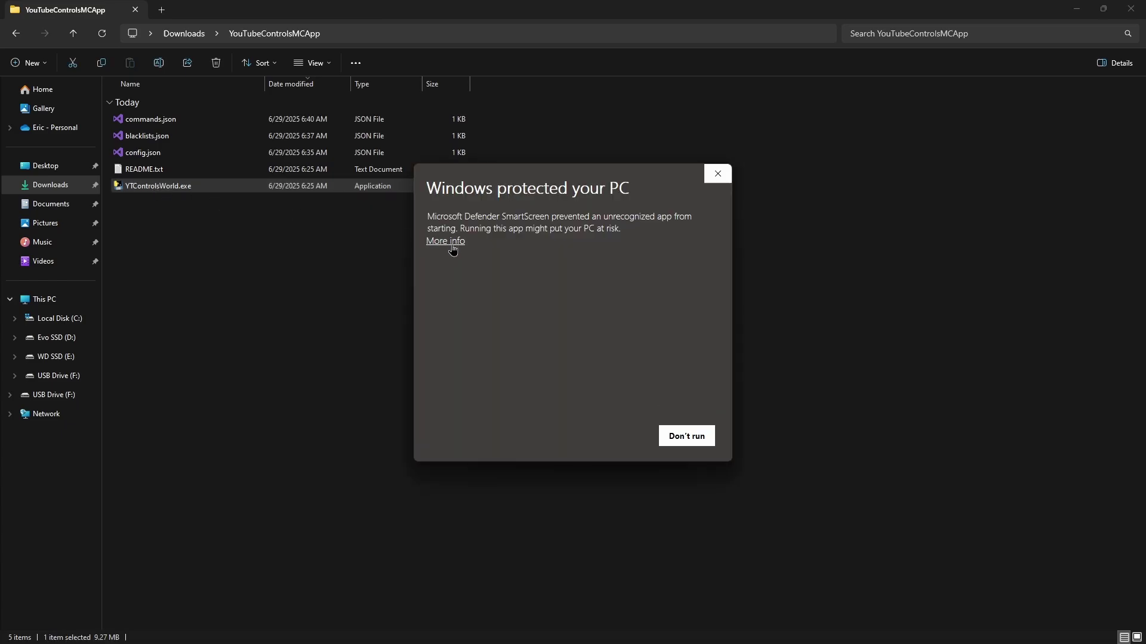
left_click(453, 245)
left_click(615, 431)
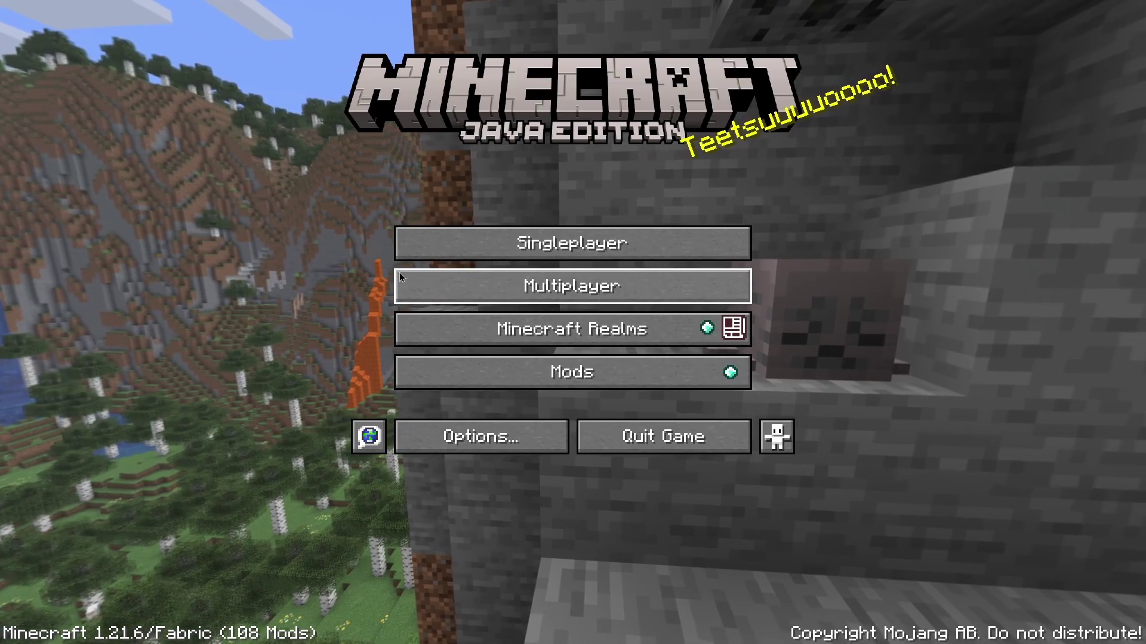
Add a multiplayer server at address localhost, join it, and walk into the forest world
left_click(429, 287)
left_click(711, 560)
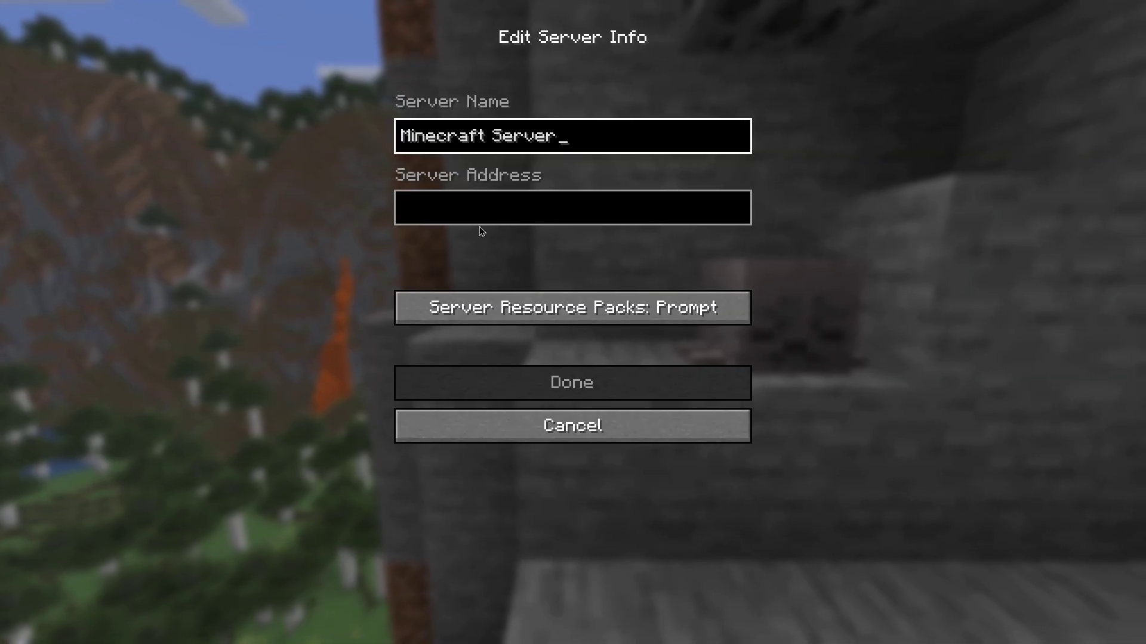
left_click(470, 212)
type("lo")
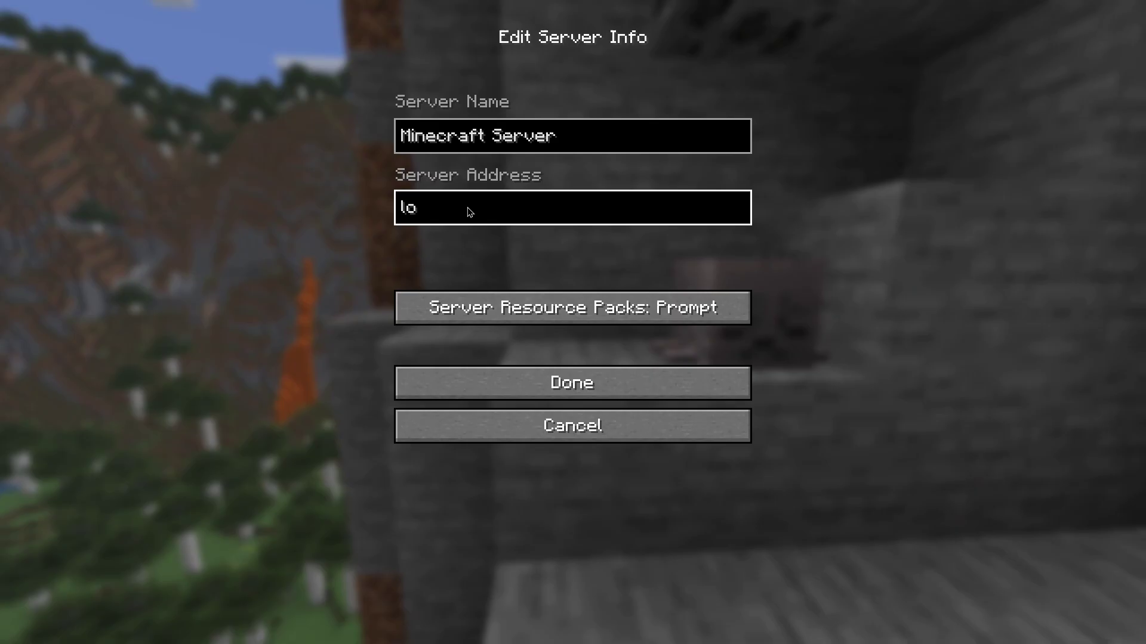
type("calhost")
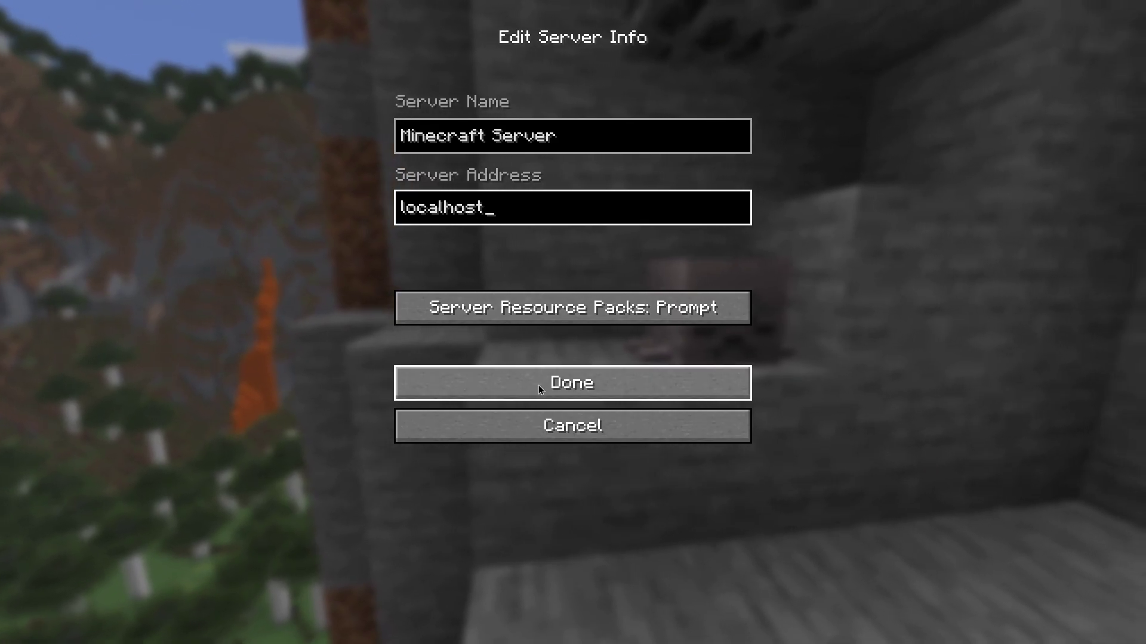
left_click(539, 385)
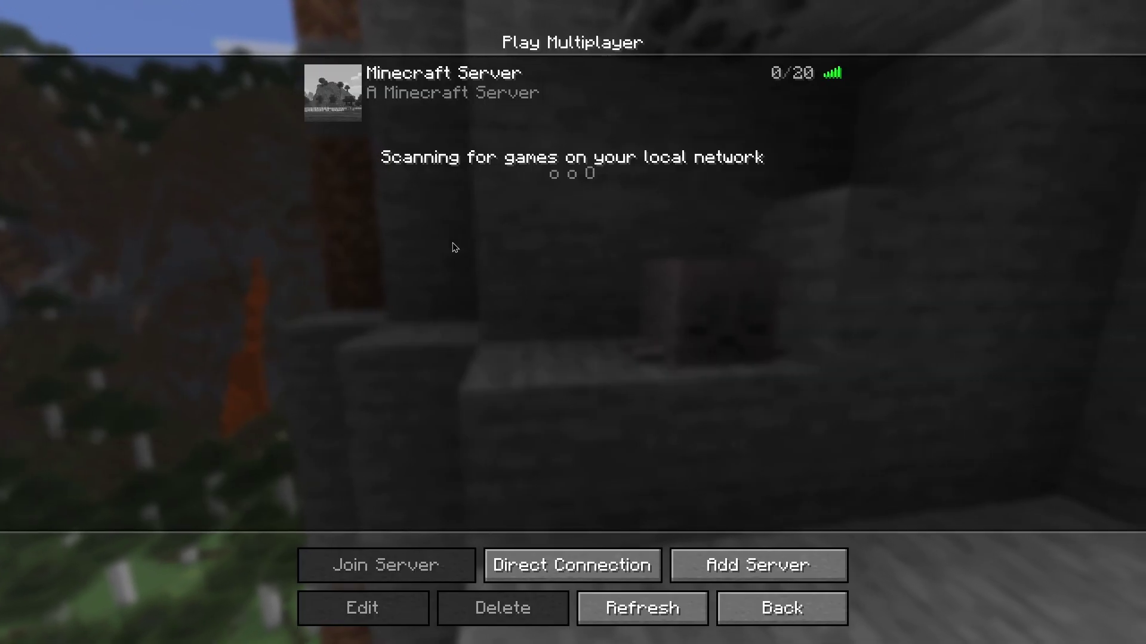
left_click(342, 95)
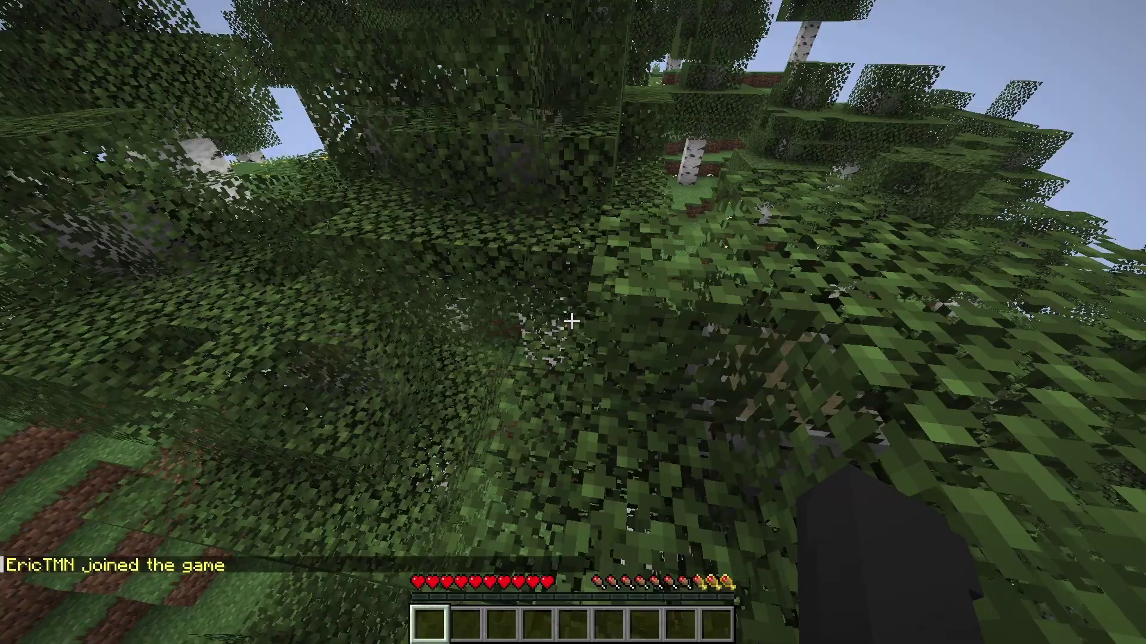
key("w")
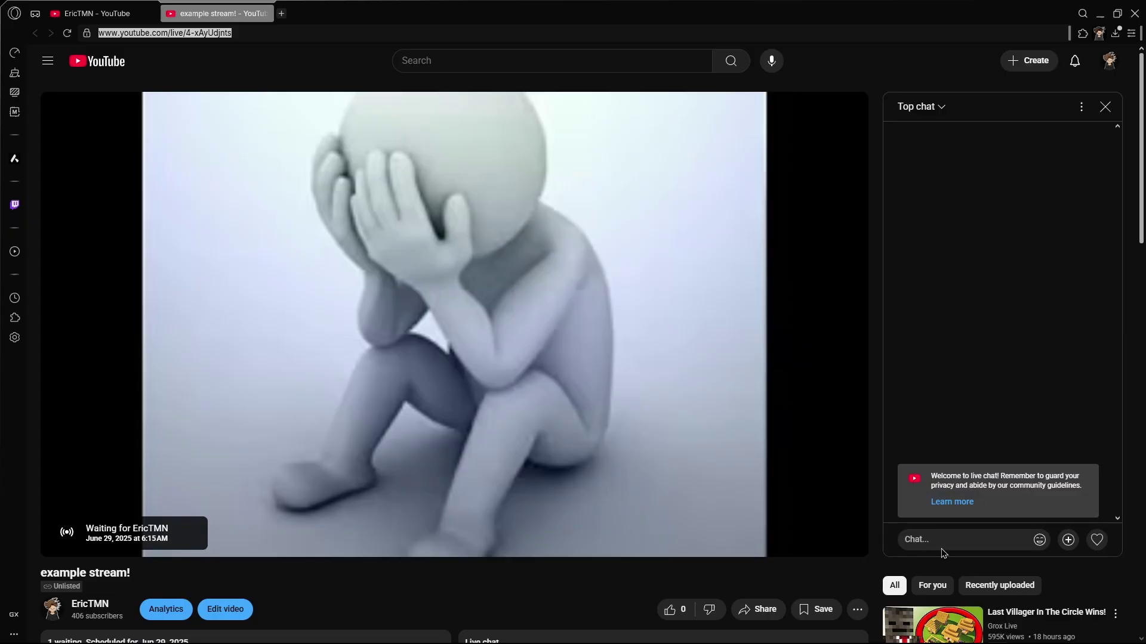
Begin typing "cu" into the example stream's live chat box
left_click(937, 539)
type("custom")
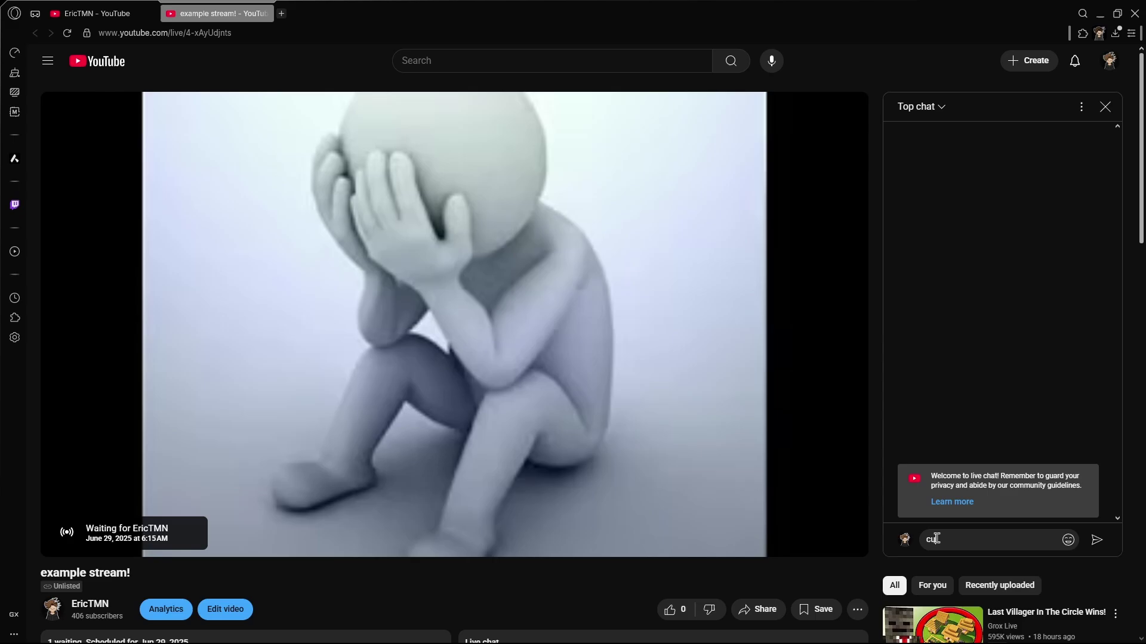